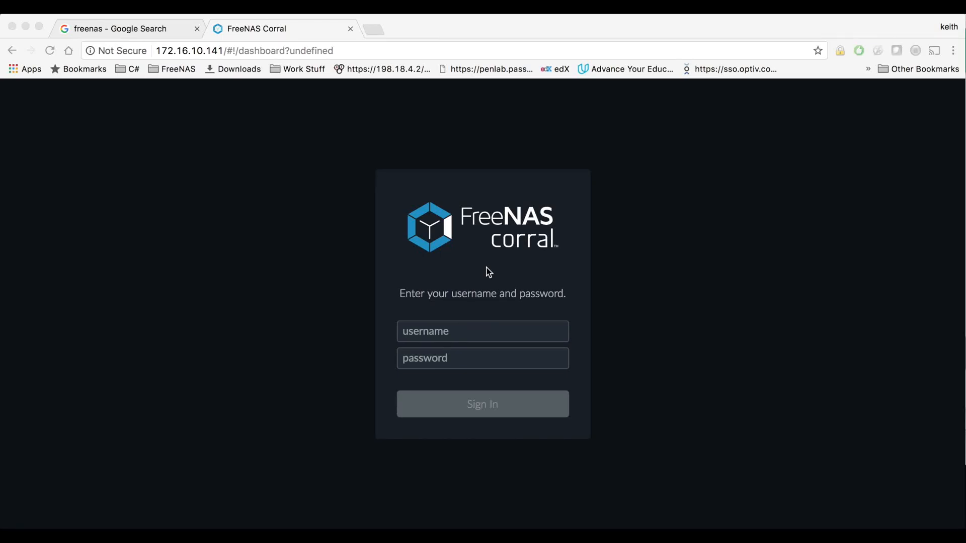
Step: From the Google results reach freenas.org's download page and start the Corral release download
{"action": "key", "text": "ctrl+shift+Tab"}
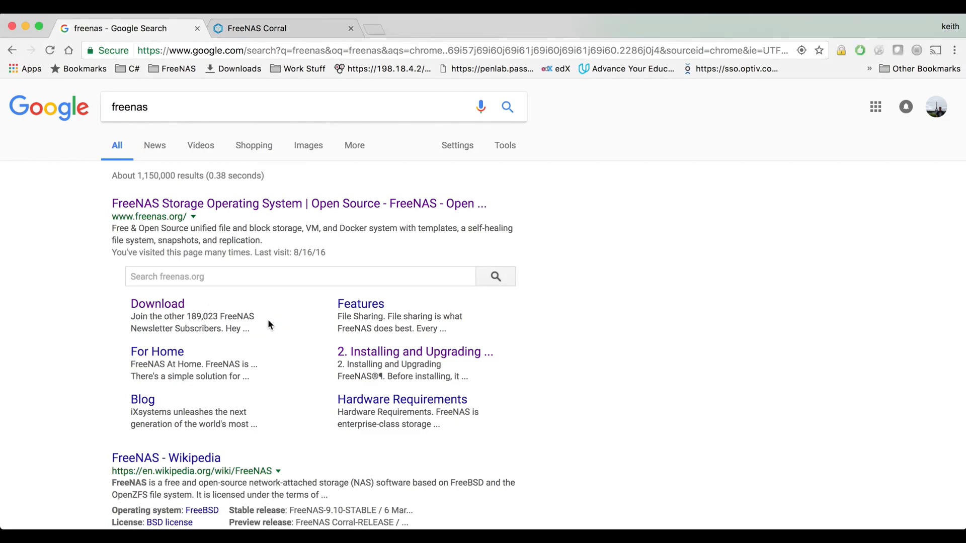
{"action": "left_click", "coordinate": [159, 307]}
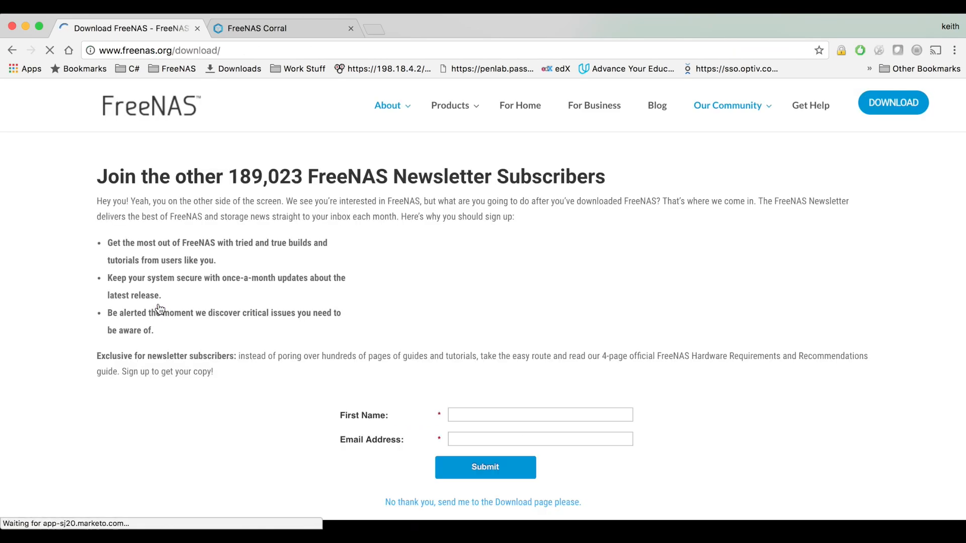
{"action": "scroll", "coordinate": [340, 212], "scroll_direction": "down", "scroll_amount": 3}
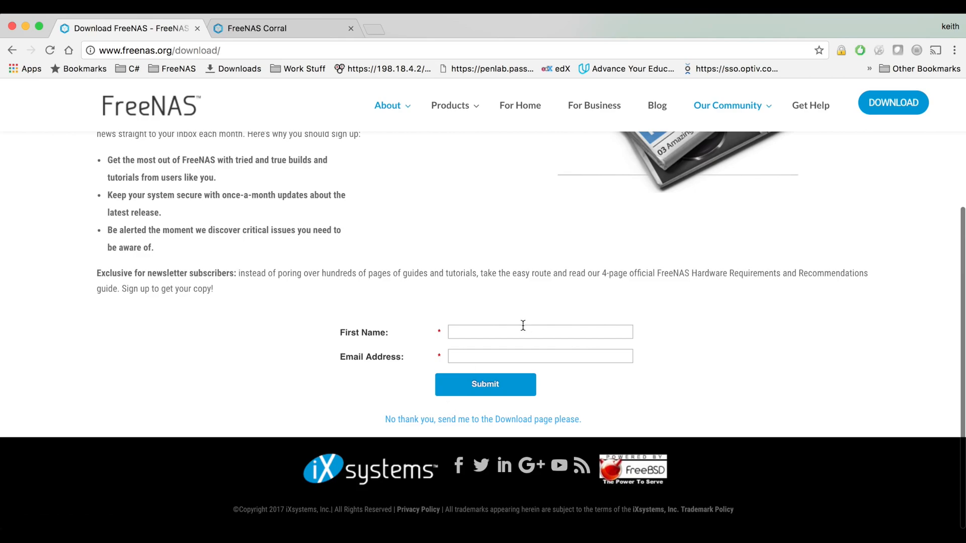
{"action": "left_click", "coordinate": [463, 419]}
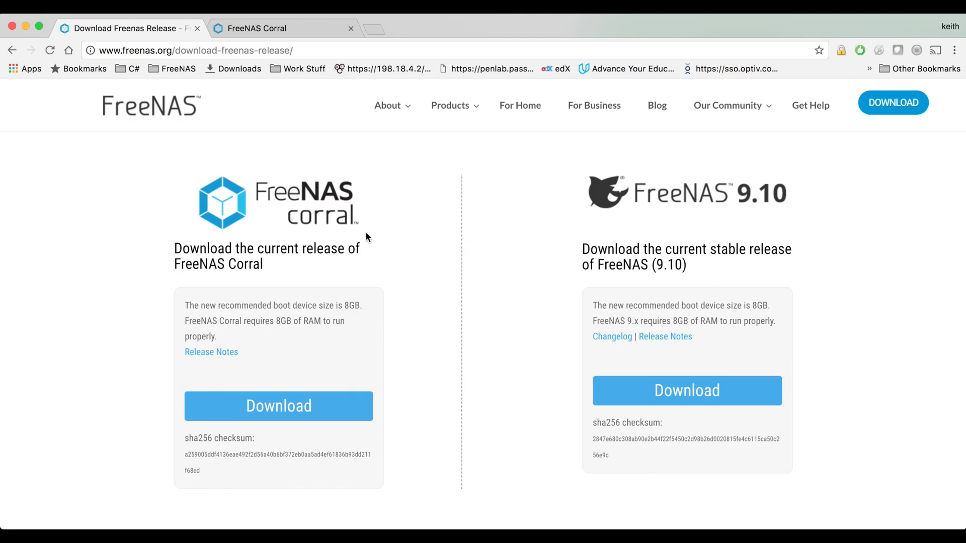
{"action": "scroll", "coordinate": [367, 233], "scroll_direction": "down", "scroll_amount": 3}
{"action": "scroll", "coordinate": [270, 282], "scroll_direction": "up", "scroll_amount": 3}
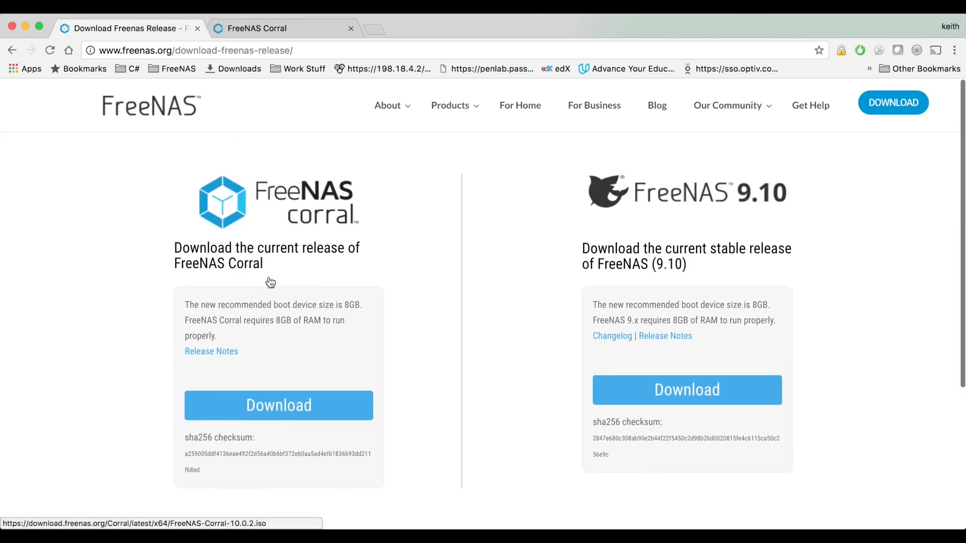
{"action": "left_click", "coordinate": [270, 405]}
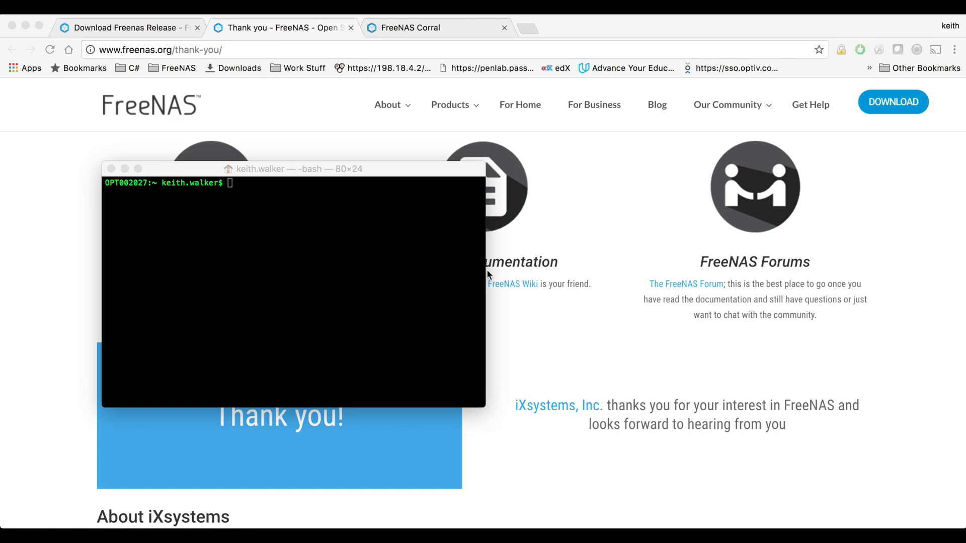
Step: Run 'diskutil list' in Terminal to show the Mac's internal disks and partitions
{"action": "left_click", "coordinate": [319, 250]}
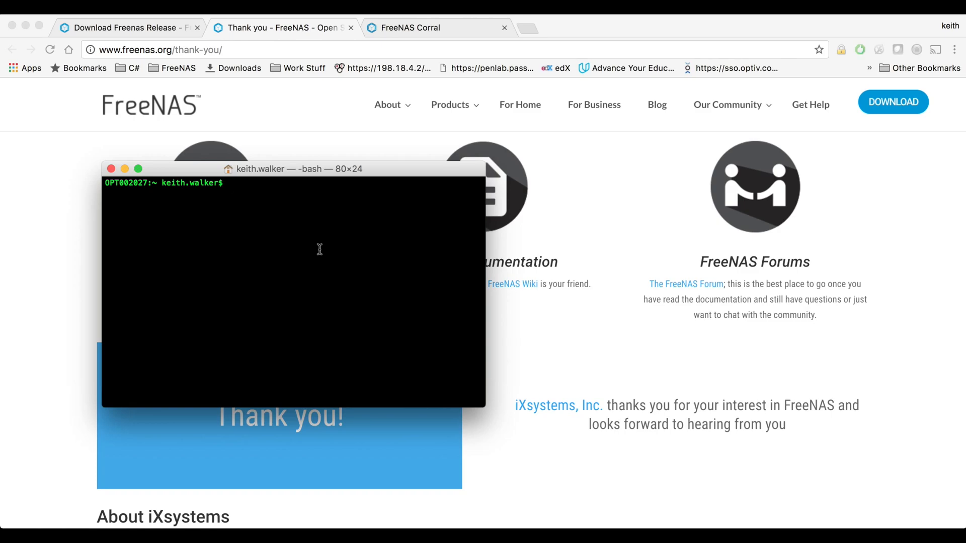
{"action": "type", "text": "disu"}
{"action": "type", "text": "t"}
{"action": "key", "text": "BackSpace"}
{"action": "key", "text": "BackSpace"}
{"action": "key", "text": "BackSpace"}
{"action": "type", "text": "skutil lis"}
{"action": "type", "text": "t"}
{"action": "key", "text": "Return"}
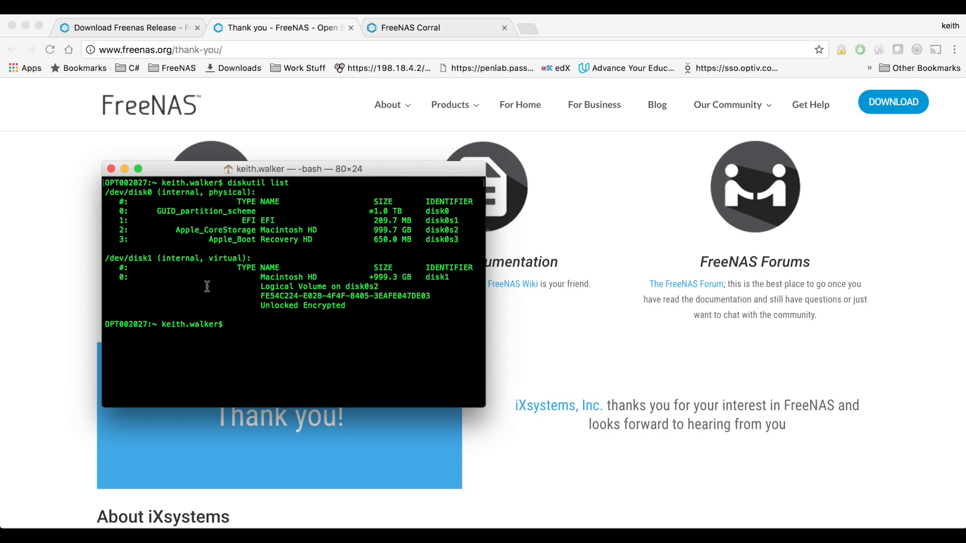
Step: Rerun 'diskutil list' to reveal the 8.1 GB external disk2, discarding a typed dmesg
{"action": "key", "text": "Up"}
{"action": "key", "text": "Return"}
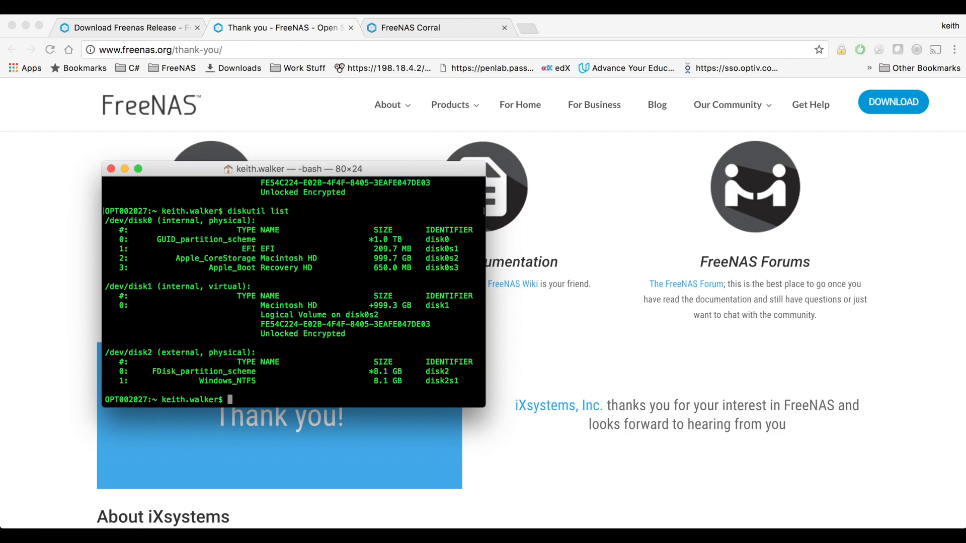
{"action": "type", "text": "dmesg"}
{"action": "key", "text": "BackSpace"}
{"action": "key", "text": "BackSpace"}
{"action": "key", "text": "BackSpace"}
{"action": "key", "text": "BackSpace"}
{"action": "key", "text": "BackSpace"}
{"action": "type", "text": "sudo umoun"}
{"action": "type", "text": "t /dev/"}
{"action": "type", "text": "s"}
Step: Unmount the external disk's partition disk2s1 with sudo umount
{"action": "key", "text": "BackSpace"}
{"action": "type", "text": "disk"}
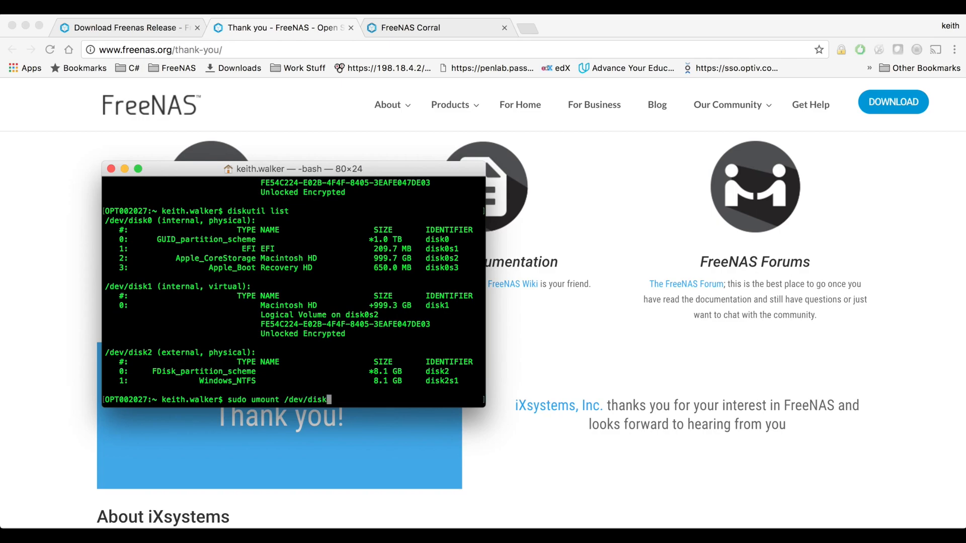
{"action": "type", "text": "2"}
{"action": "key", "text": "Tab"}
{"action": "key", "text": "Tab"}
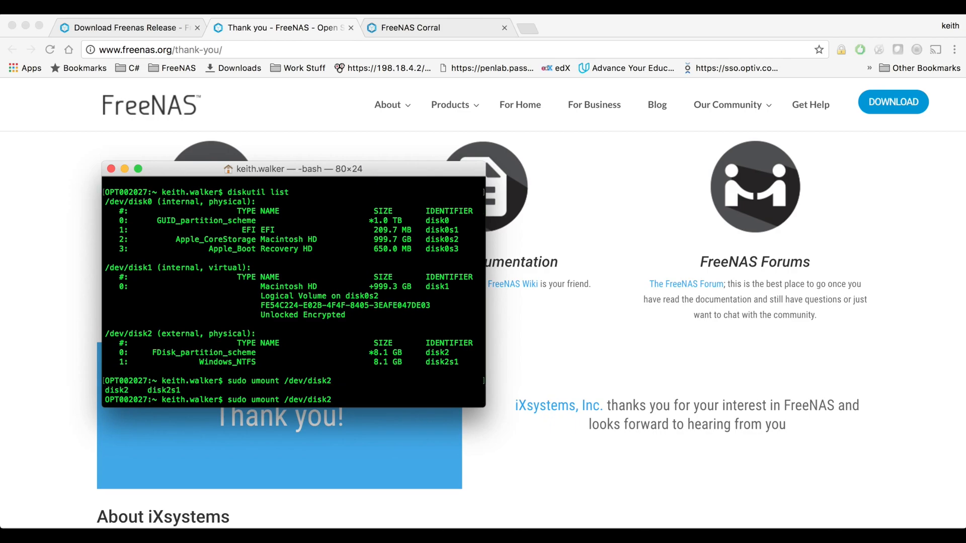
{"action": "type", "text": "s"}
{"action": "type", "text": "1"}
{"action": "key", "text": "Return"}
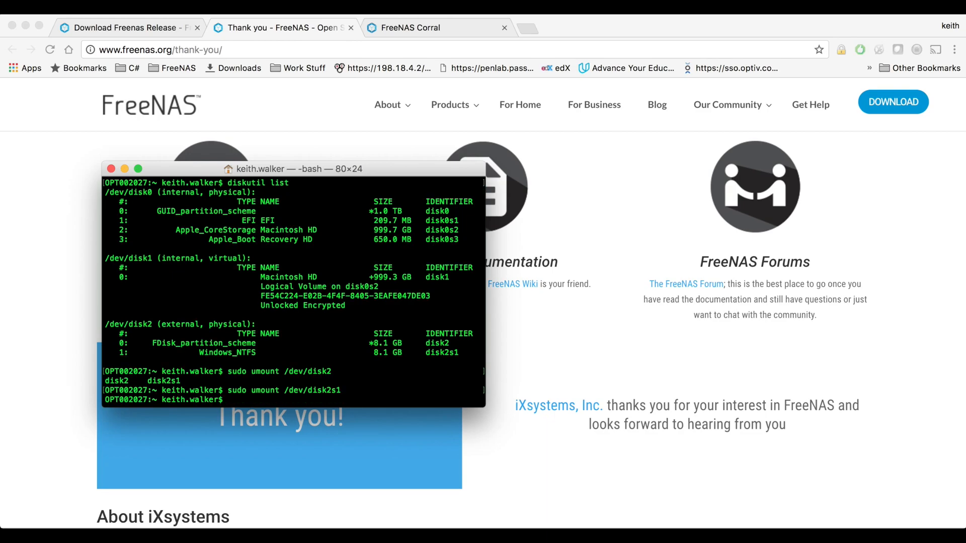
{"action": "type", "text": "s"}
{"action": "type", "text": "udo "}
{"action": "type", "text": "dd ="}
{"action": "type", "text": "if"}
Step: Write FreeNAS-Corral-10.0.2.iso from Downloads onto /dev/disk2 with dd
{"action": "key", "text": "BackSpace"}
{"action": "key", "text": "BackSpace"}
{"action": "key", "text": "BackSpace"}
{"action": "type", "text": "i"}
{"action": "type", "text": "f=Do"}
{"action": "type", "text": "w"}
{"action": "key", "text": "Tab"}
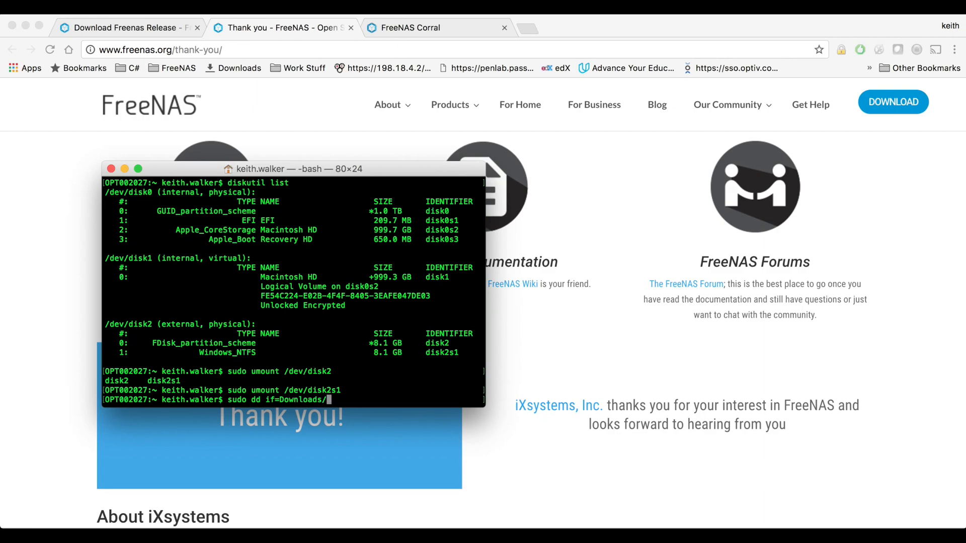
{"action": "type", "text": "F"}
{"action": "key", "text": "Tab"}
{"action": "key", "text": "Tab"}
{"action": "key", "text": "Tab"}
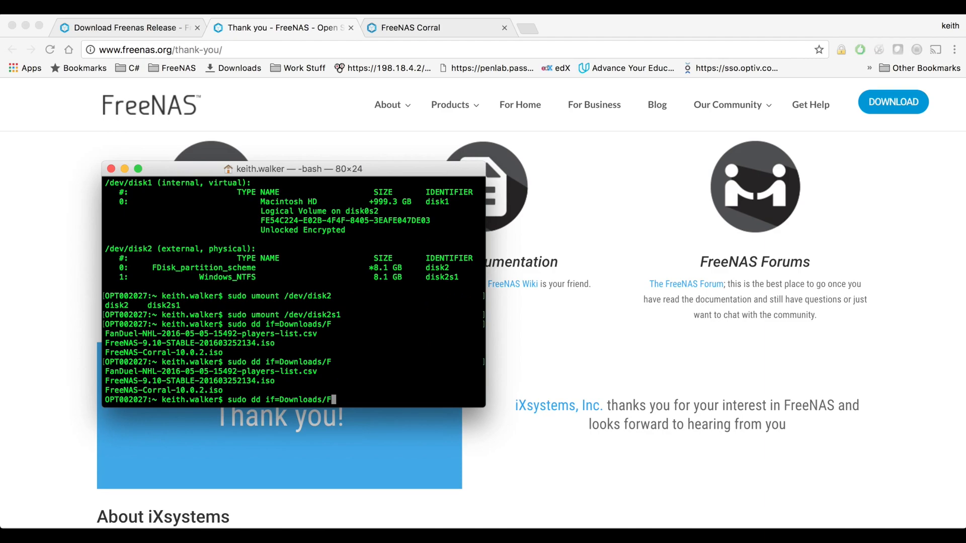
{"action": "type", "text": "r"}
{"action": "key", "text": "Tab"}
{"action": "type", "text": "C"}
{"action": "key", "text": "Tab"}
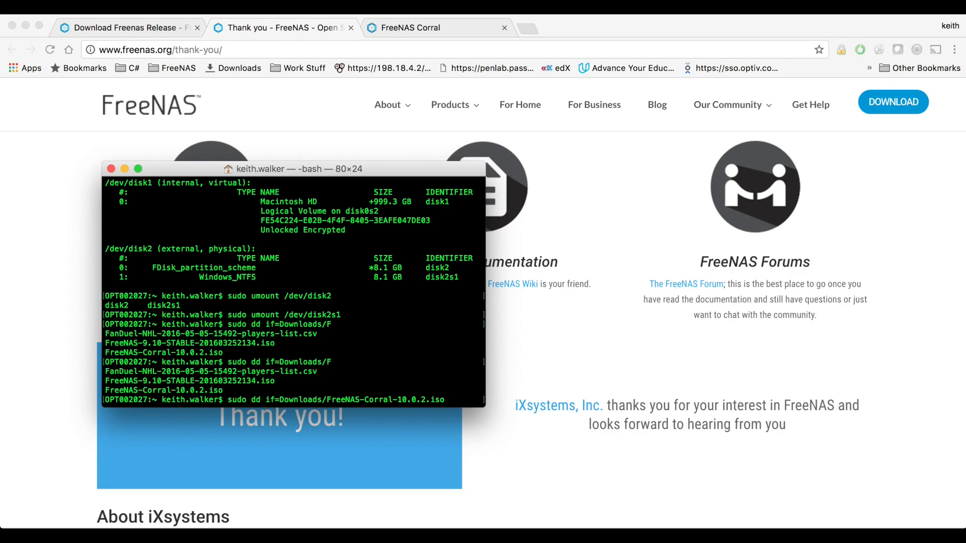
{"action": "type", "text": "of=/"}
{"action": "type", "text": "dev/disk"}
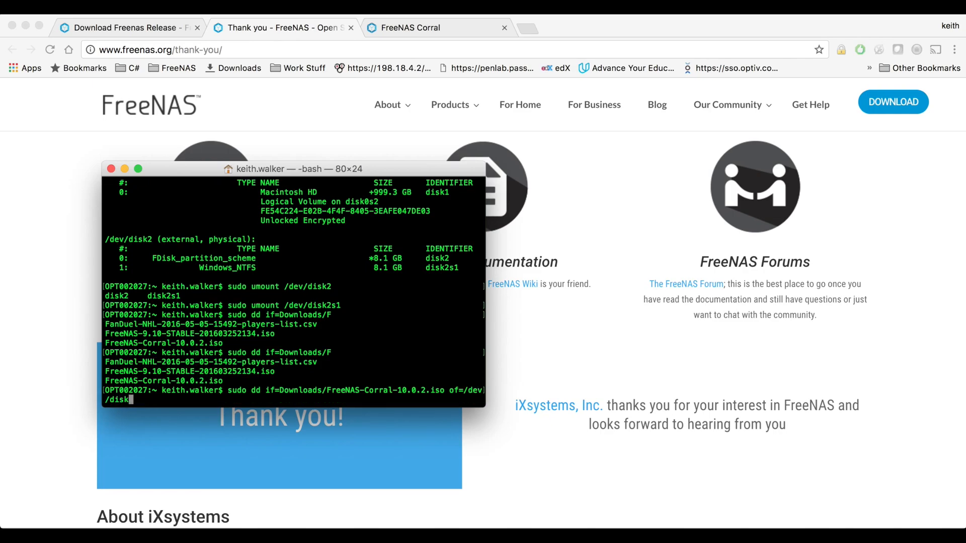
{"action": "type", "text": "2"}
{"action": "key", "text": "Return"}
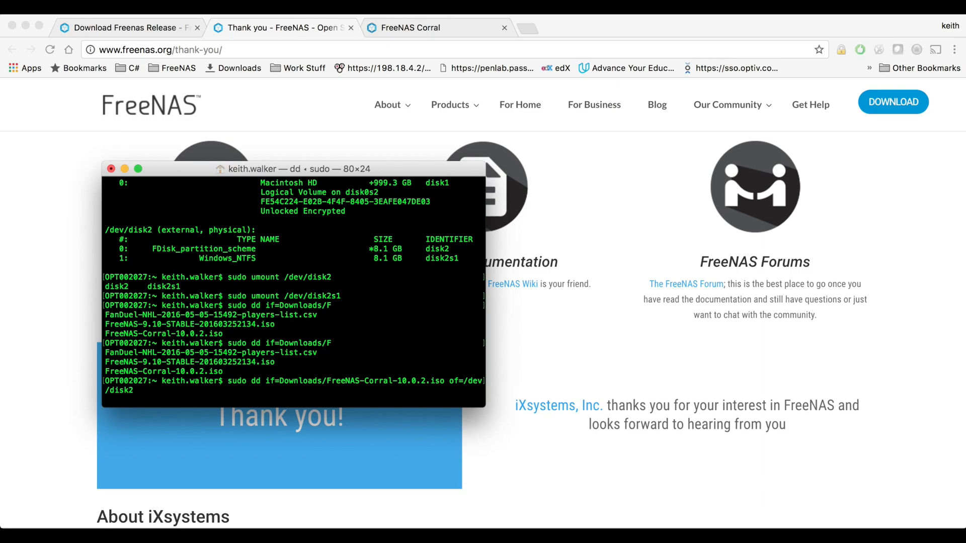
Step: Leave the Terminal so the freenas-test VM can boot to its GRUB menu
{"action": "left_click", "coordinate": [504, 271]}
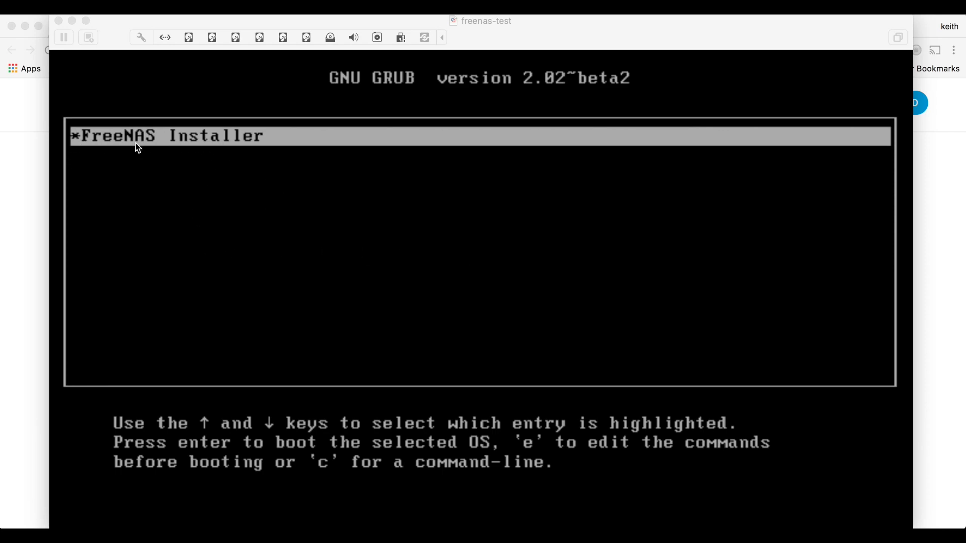
Step: Boot the FreeNAS Installer entry in the VM and browse the list of target drives
{"action": "left_click", "coordinate": [281, 198]}
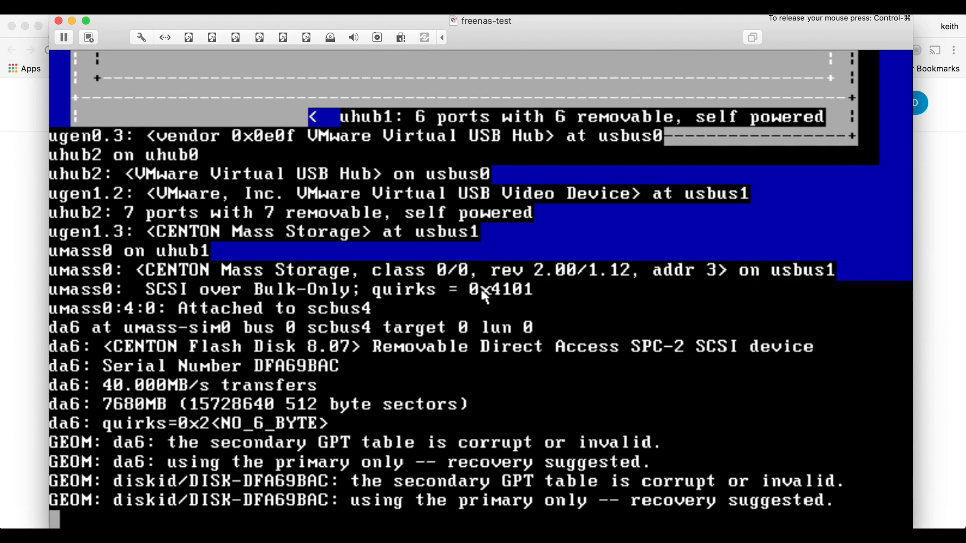
{"action": "key", "text": "Return"}
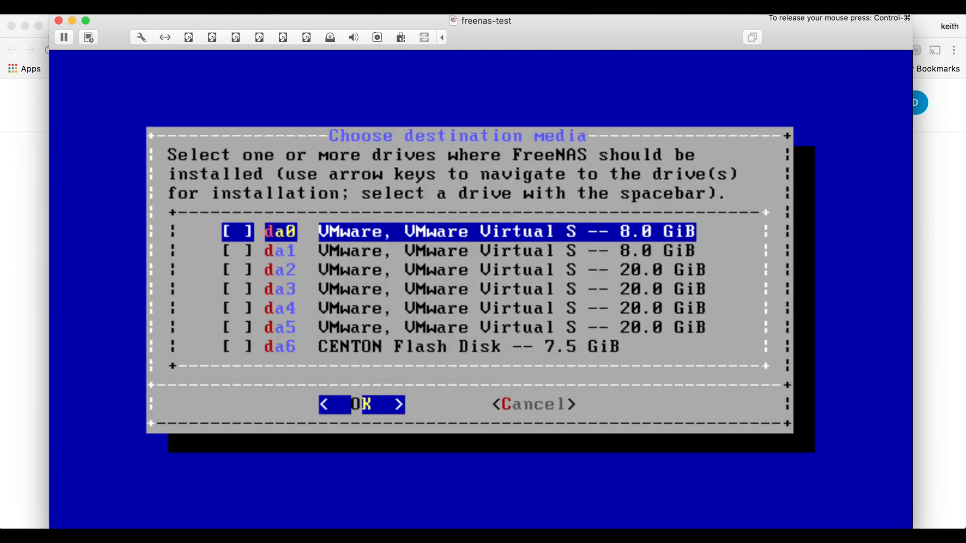
{"action": "key", "text": "Down"}
{"action": "key", "text": "Down"}
{"action": "key", "text": "Down"}
{"action": "key", "text": "Up"}
{"action": "key", "text": "Up"}
{"action": "key", "text": "Up"}
{"action": "key", "text": "Down"}
{"action": "key", "text": "Down"}
{"action": "key", "text": "Down"}
{"action": "key", "text": "Down"}
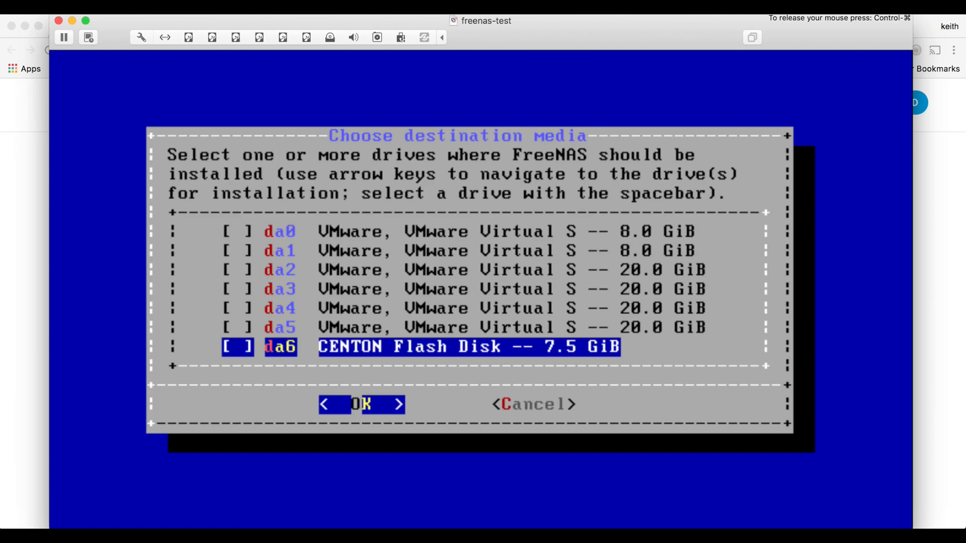
{"action": "key", "text": "Up"}
{"action": "key", "text": "Up"}
{"action": "key", "text": "Up"}
{"action": "key", "text": "Up"}
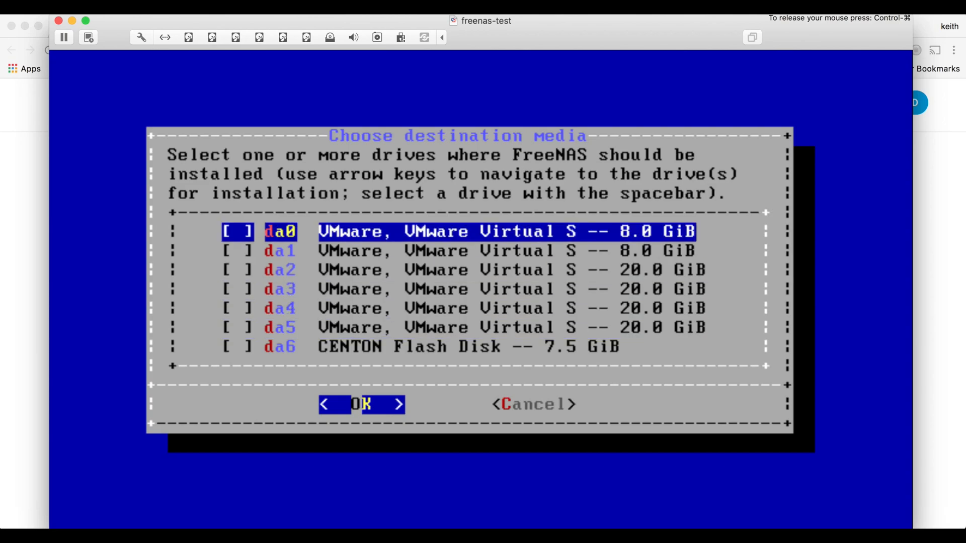
{"action": "key", "text": "Down"}
{"action": "key", "text": "Up"}
{"action": "key", "text": "Down"}
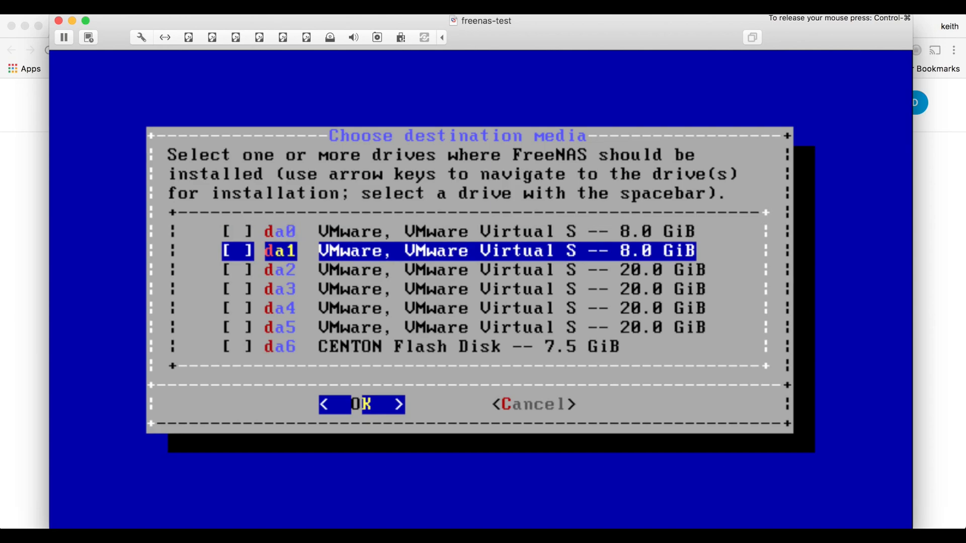
{"action": "key", "text": "Up"}
{"action": "key", "text": "Down"}
{"action": "key", "text": "Down"}
{"action": "key", "text": "Down"}
{"action": "key", "text": "Down"}
{"action": "key", "text": "Down"}
{"action": "key", "text": "Down"}
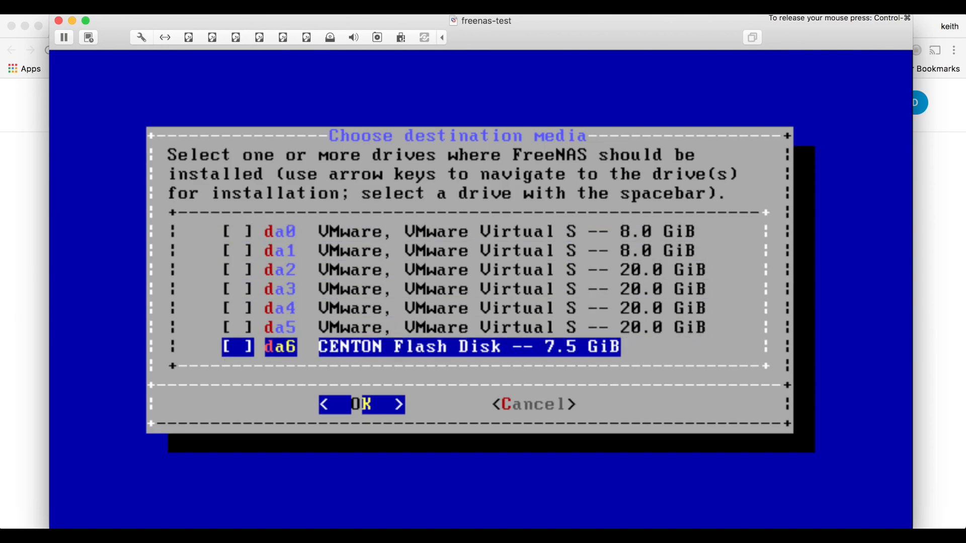
{"action": "key", "text": "Up"}
{"action": "key", "text": "Up"}
{"action": "key", "text": "Up"}
{"action": "key", "text": "Up"}
{"action": "key", "text": "Up"}
{"action": "key", "text": "Up"}
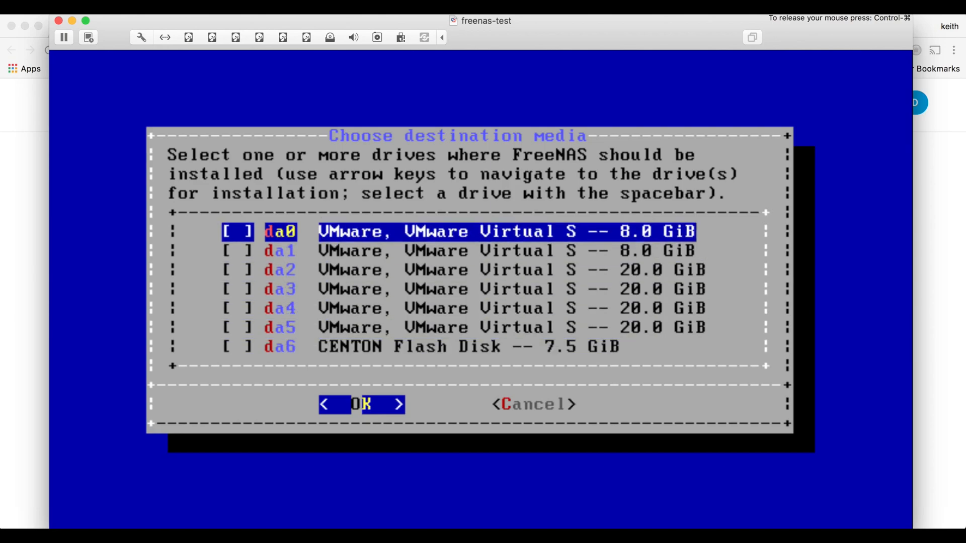
Step: Mark da0 and da1 as installation drives and confirm the selection
{"action": "key", "text": "space"}
{"action": "key", "text": "Down"}
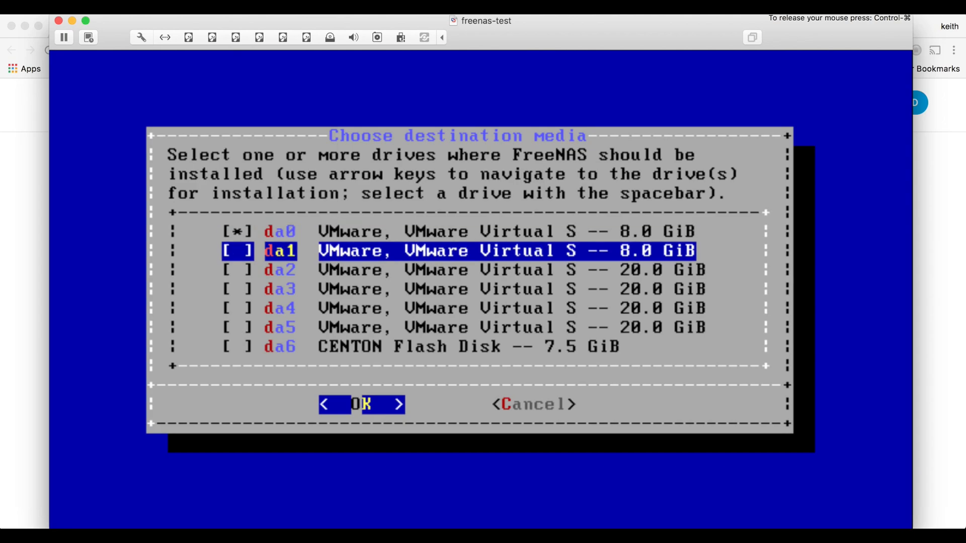
{"action": "key", "text": "space"}
{"action": "key", "text": "Return"}
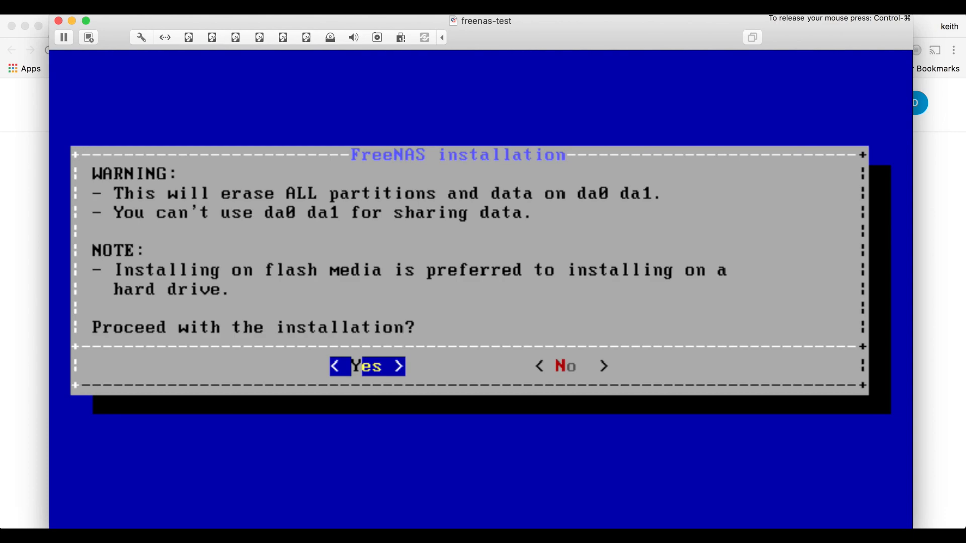
Step: Accept erasing da0/da1, set the root password, and install with Boot via BIOS
{"action": "key", "text": "Return"}
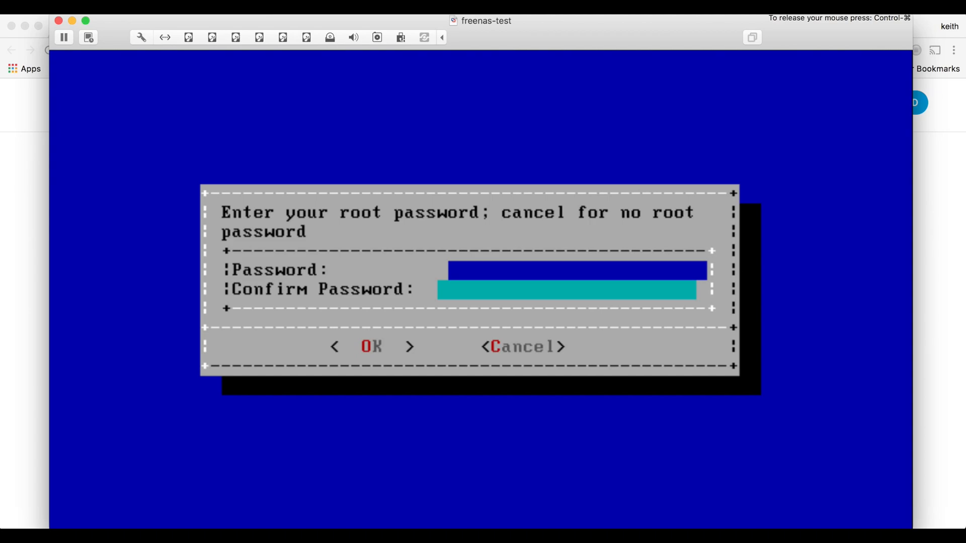
{"action": "type", "text": "**************"}
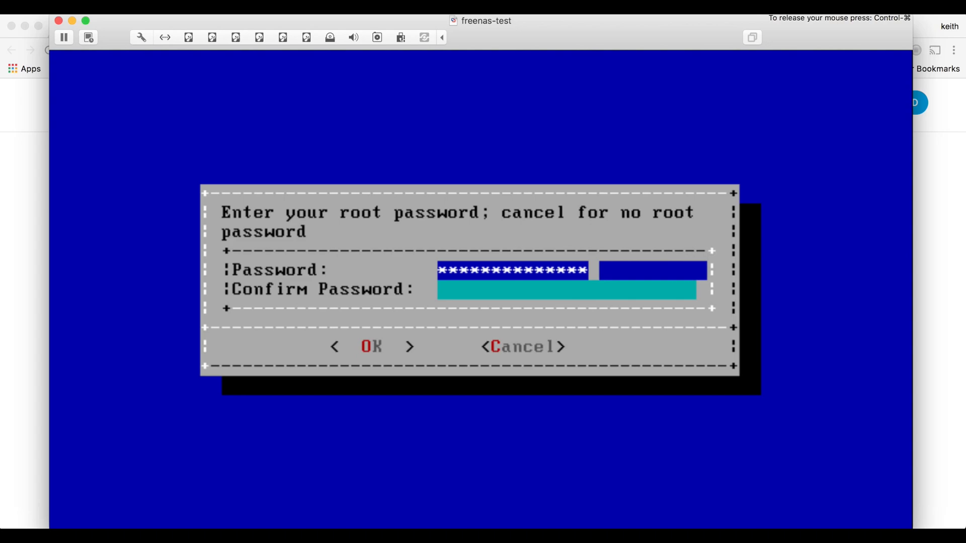
{"action": "type", "text": "**"}
{"action": "key", "text": "Down"}
{"action": "type", "text": "****"}
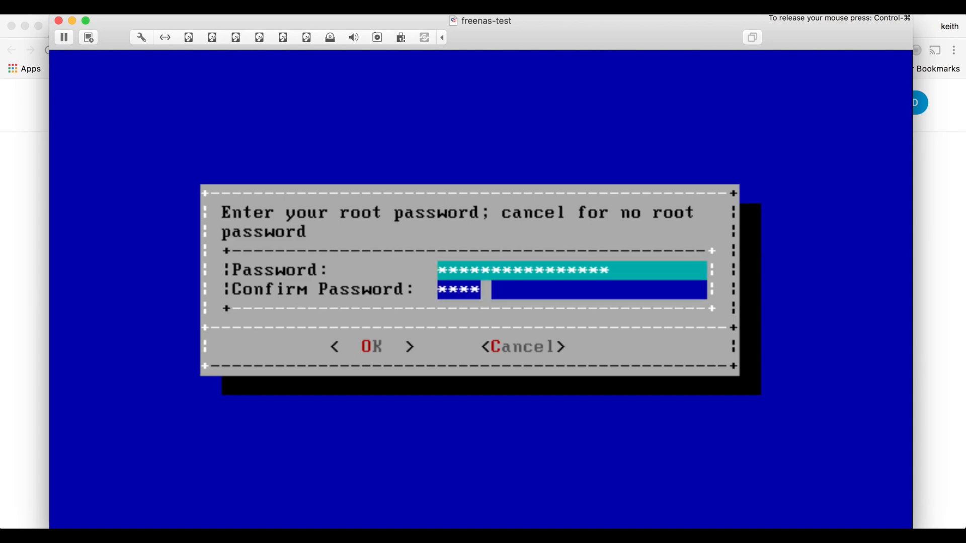
{"action": "type", "text": "***********"}
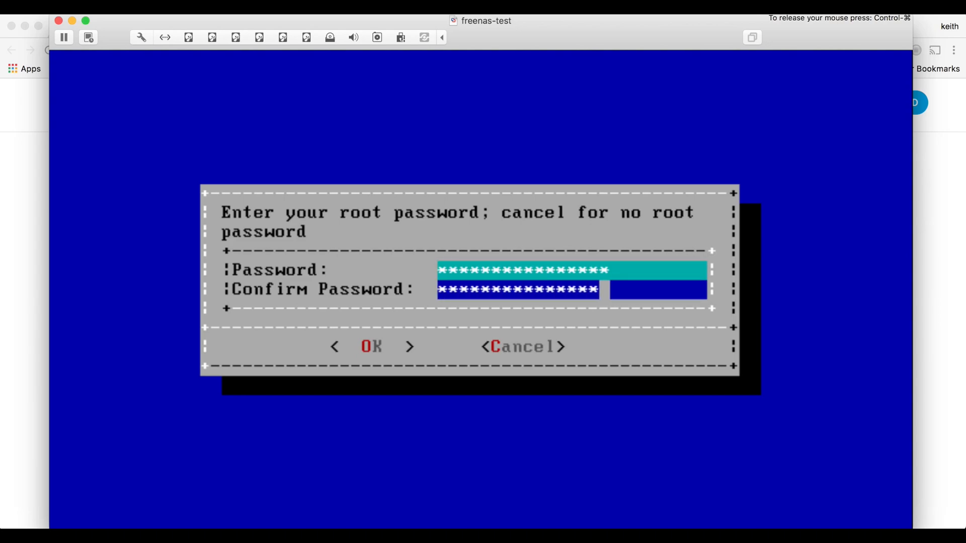
{"action": "type", "text": "*"}
{"action": "key", "text": "Tab"}
{"action": "key", "text": "Return"}
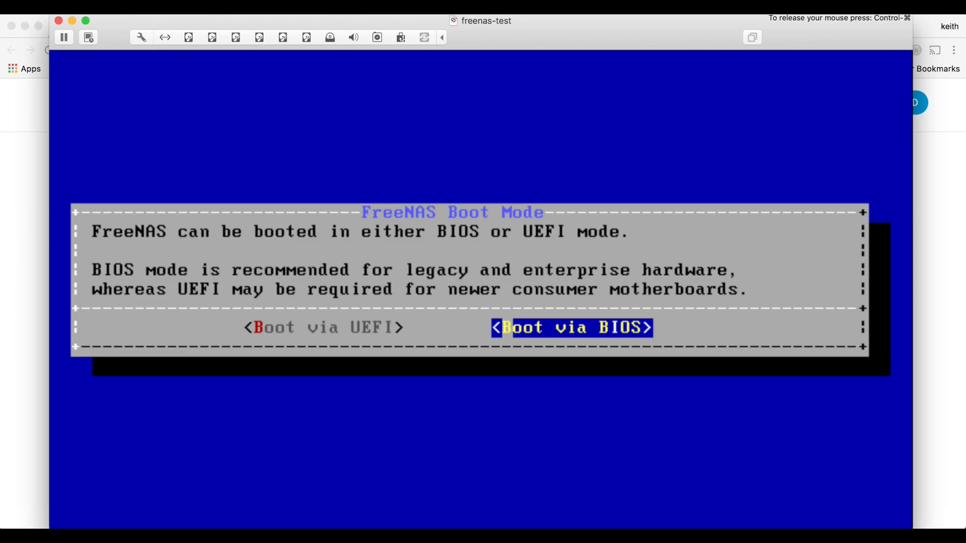
{"action": "key", "text": "Return"}
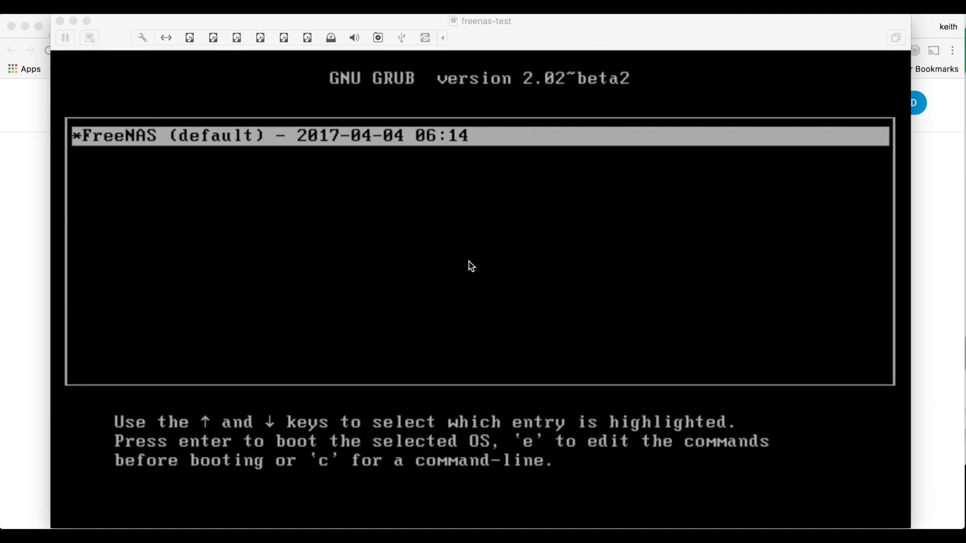
Step: Boot the installed FreeNAS entry to its console showing the web interface URL
{"action": "left_click", "coordinate": [481, 293]}
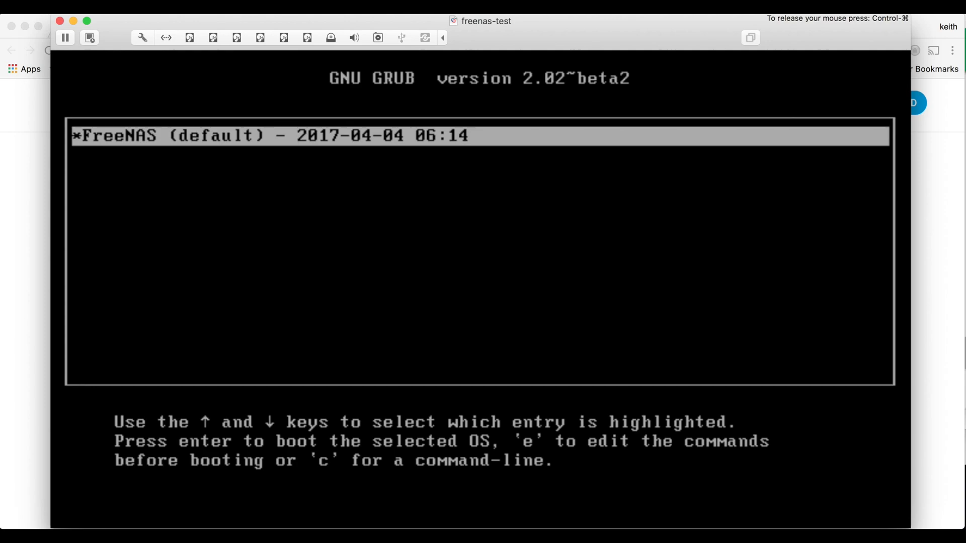
{"action": "key", "text": "Return"}
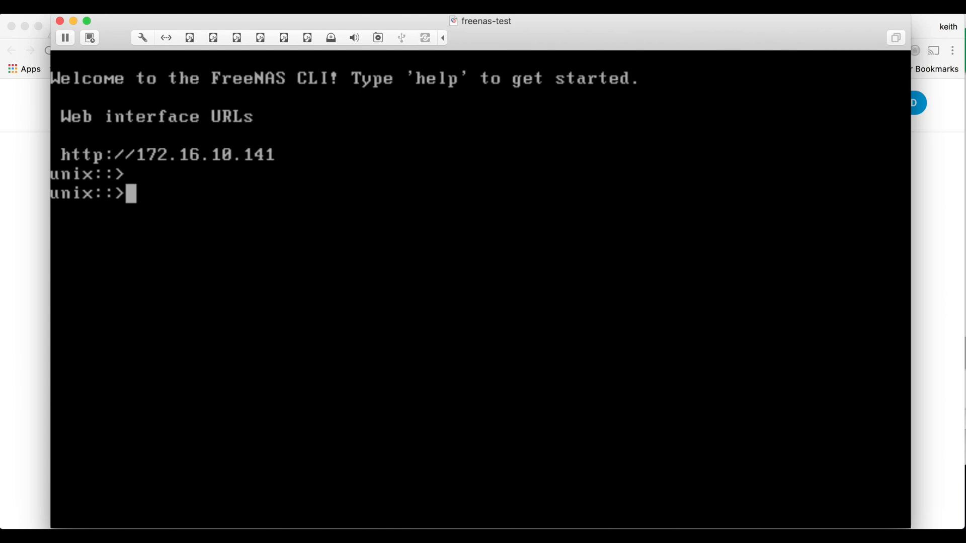
{"action": "left_click", "coordinate": [32, 265]}
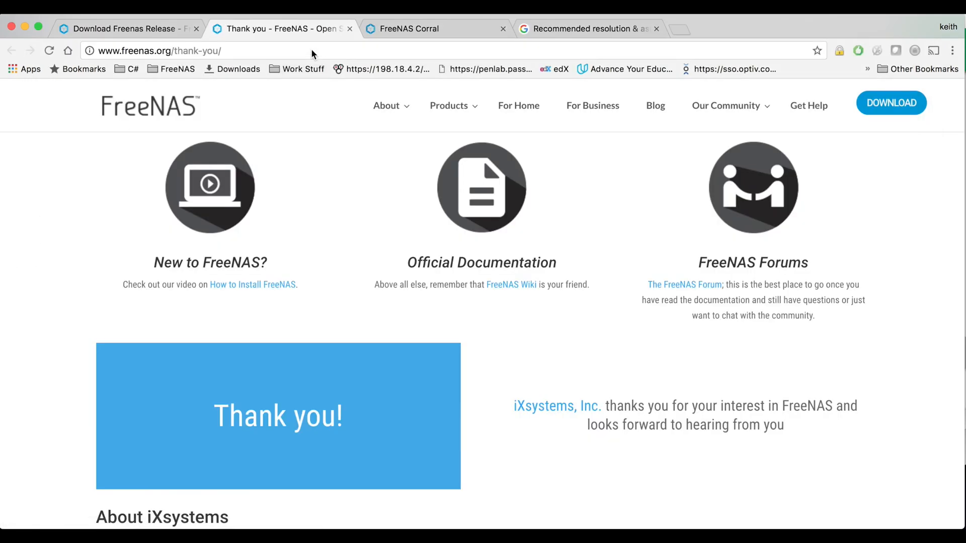
{"action": "left_click", "coordinate": [449, 34]}
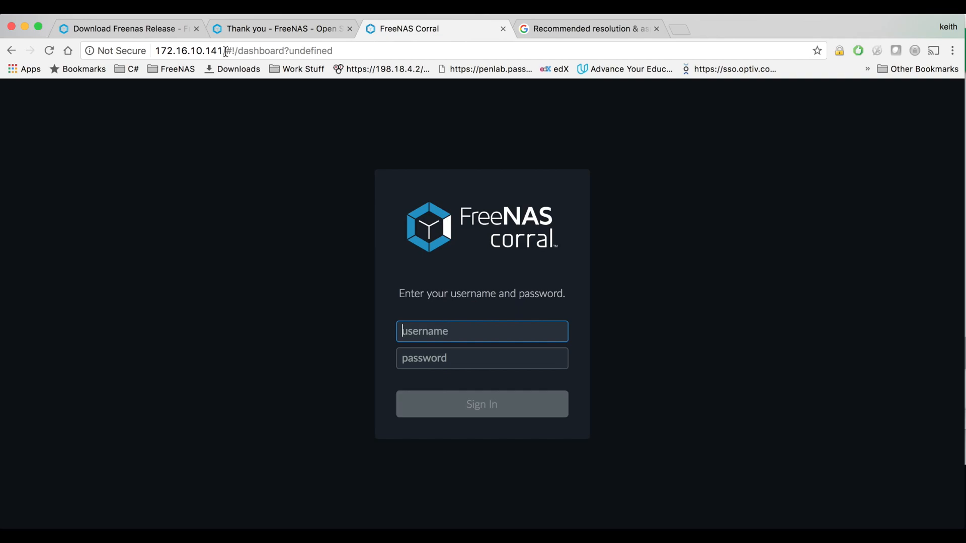
{"action": "left_click_drag", "start_coordinate": [225, 51], "coordinate": [547, 39]}
{"action": "key", "text": "BackSpace"}
{"action": "key", "text": "Return"}
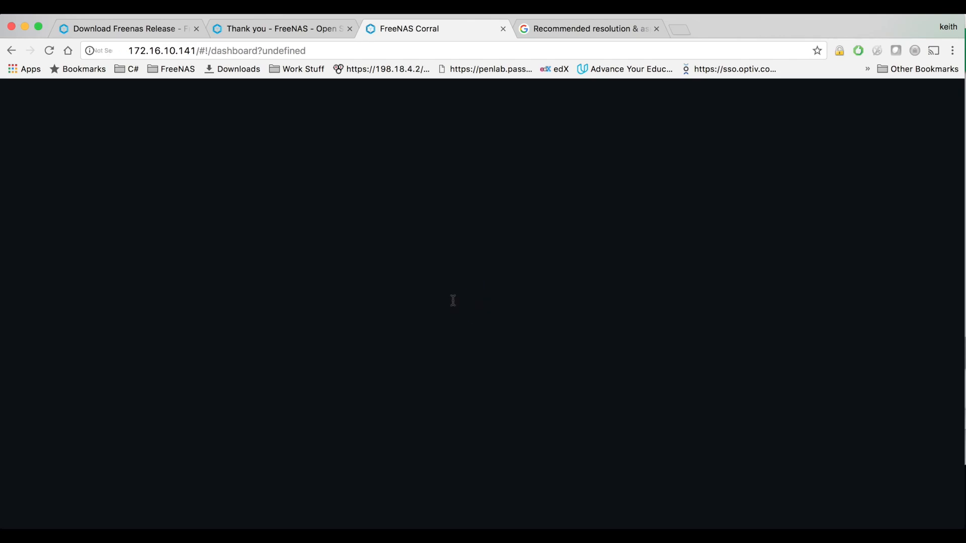
Step: Sign in to the FreeNAS Corral web interface as root
{"action": "left_click", "coordinate": [449, 335]}
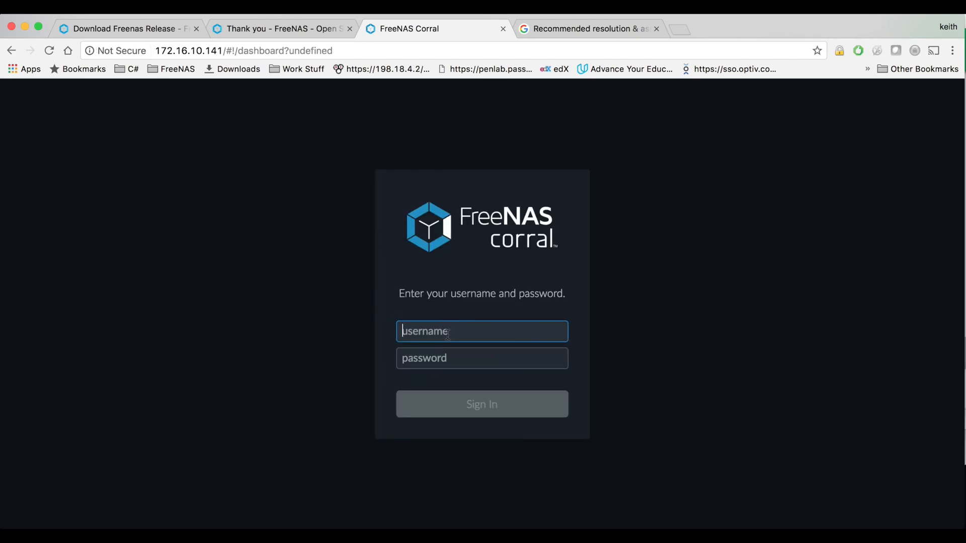
{"action": "type", "text": "root"}
{"action": "key", "text": "Tab"}
{"action": "type", "text": "fr"}
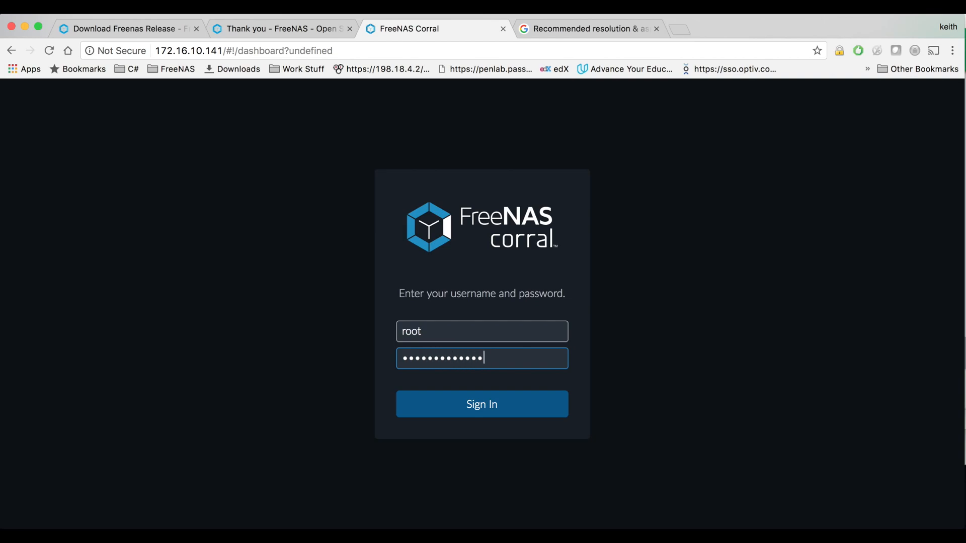
{"action": "key", "text": "Return"}
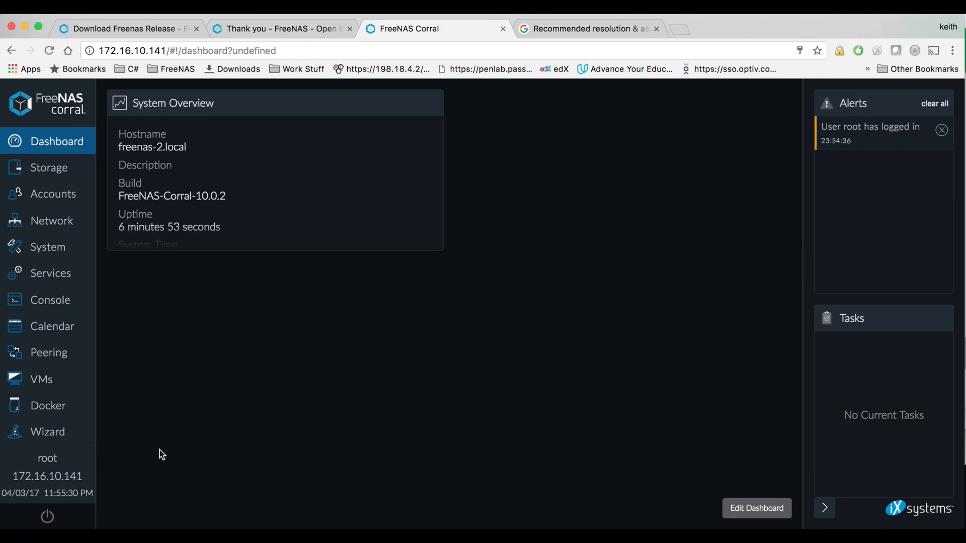
Step: In the setup wizard set the timezone to America/Denver, save, and advance to Create a volume
{"action": "left_click", "coordinate": [53, 437]}
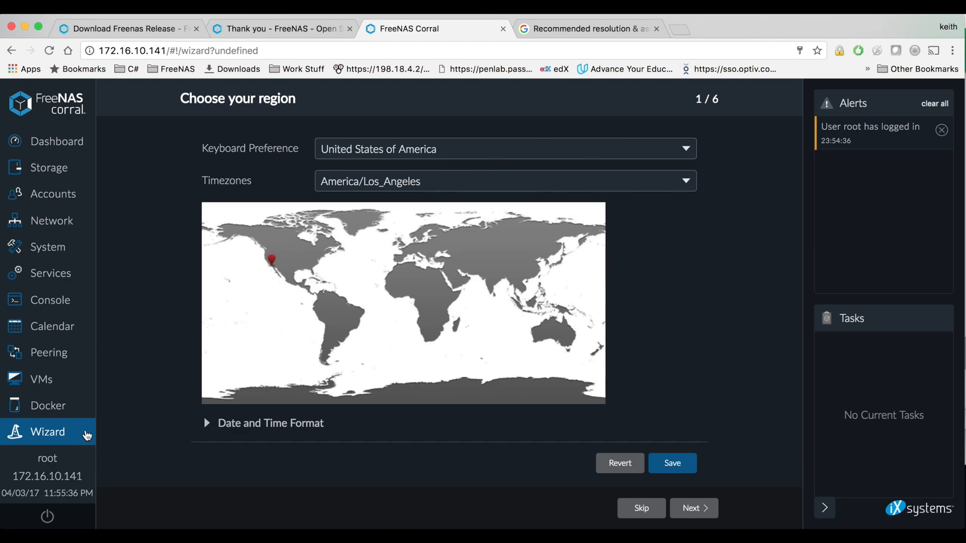
{"action": "left_click", "coordinate": [496, 185]}
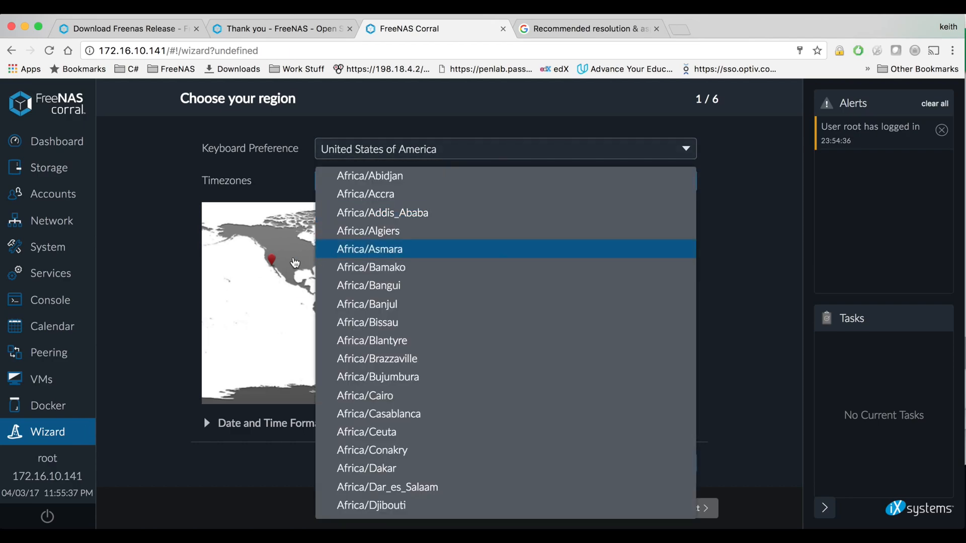
{"action": "left_click", "coordinate": [287, 258]}
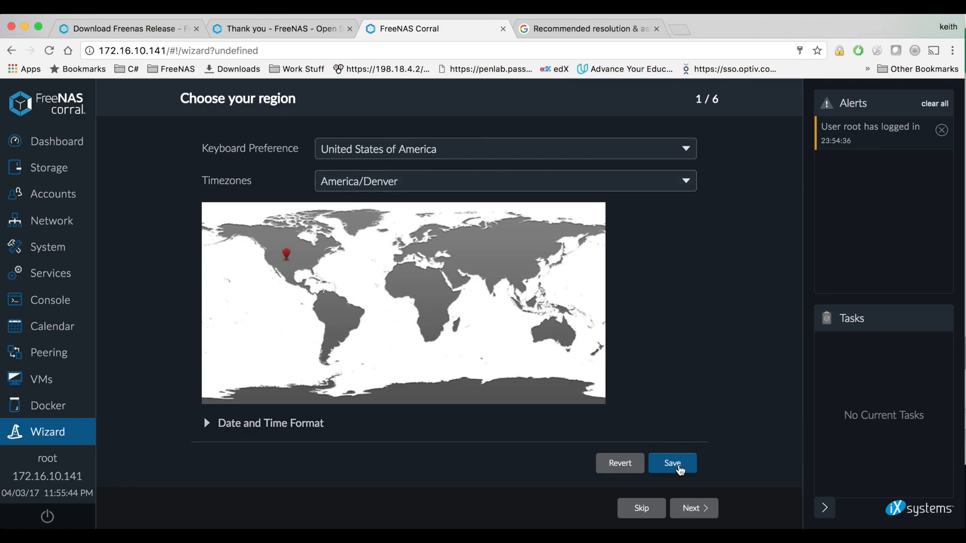
{"action": "left_click", "coordinate": [680, 470]}
{"action": "left_click", "coordinate": [700, 509]}
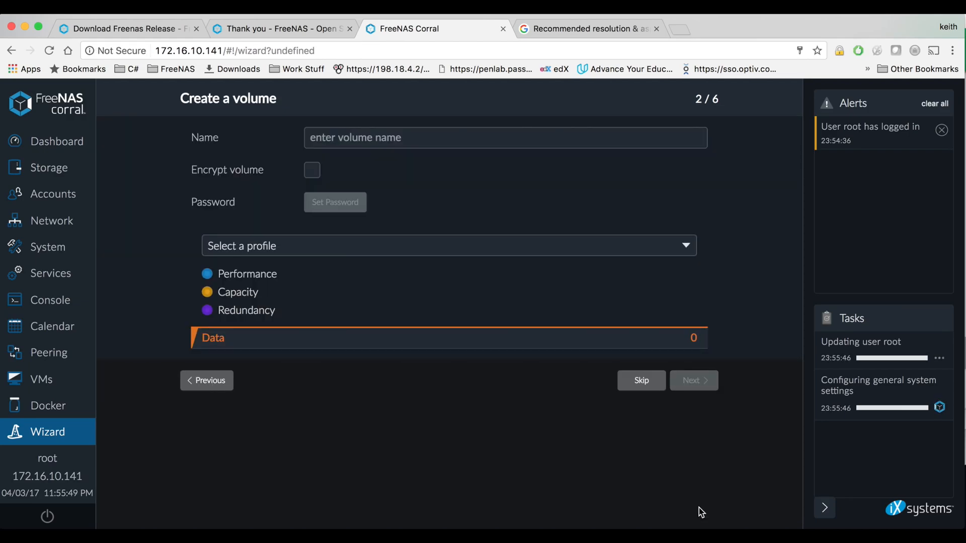
Step: Name the volume volume1 and try the Virtualization, Media (raidz1) and Backup (raidz2) profiles
{"action": "left_click", "coordinate": [494, 137]}
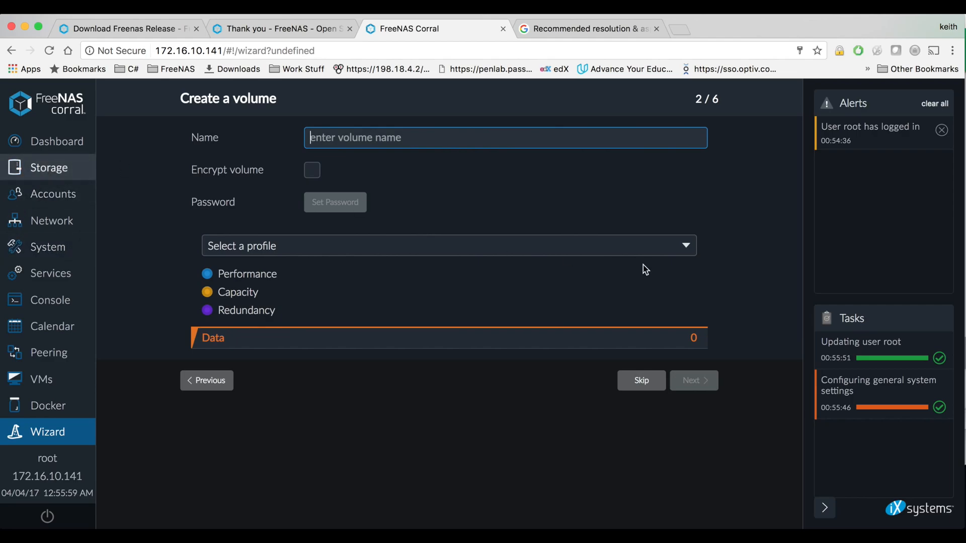
{"action": "type", "text": "vou"}
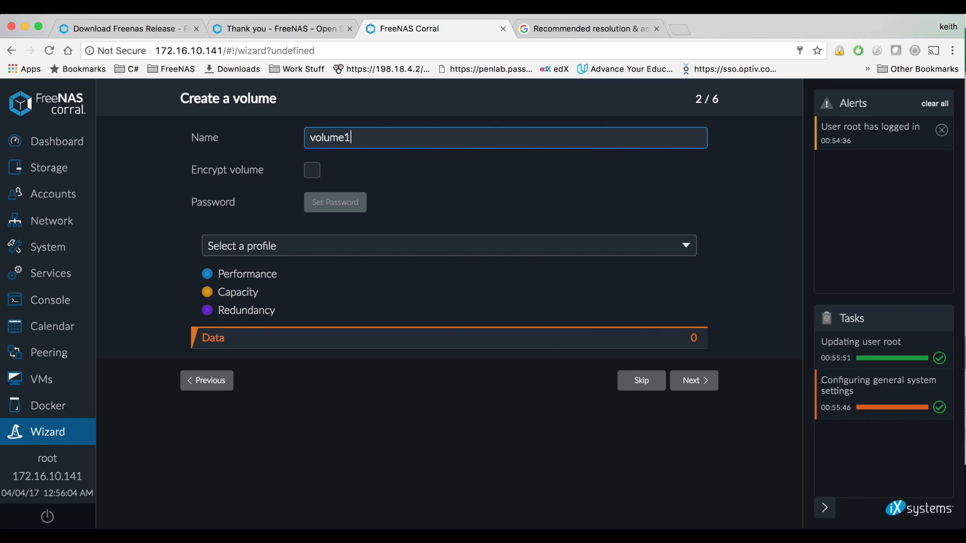
{"action": "left_click", "coordinate": [391, 246]}
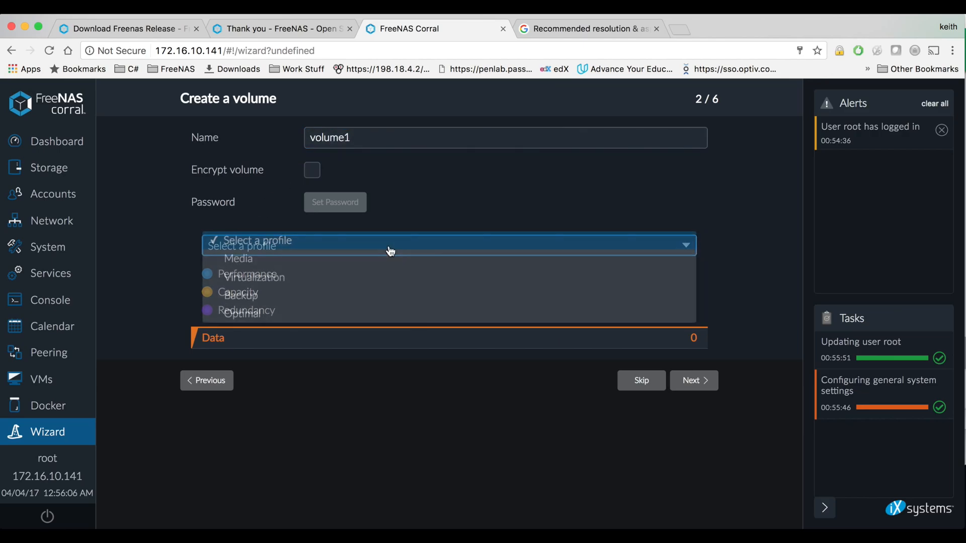
{"action": "left_click", "coordinate": [344, 276]}
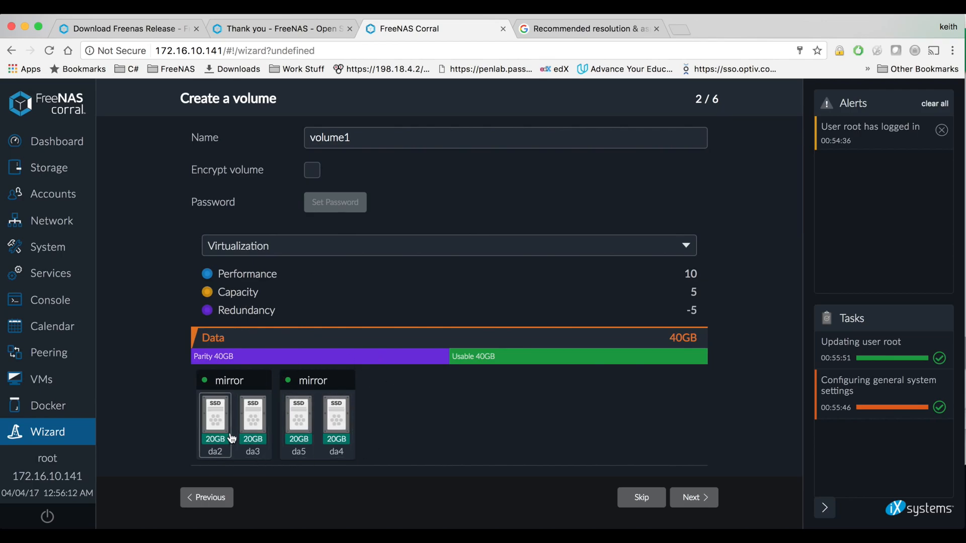
{"action": "left_click", "coordinate": [367, 246]}
{"action": "left_click", "coordinate": [336, 262]}
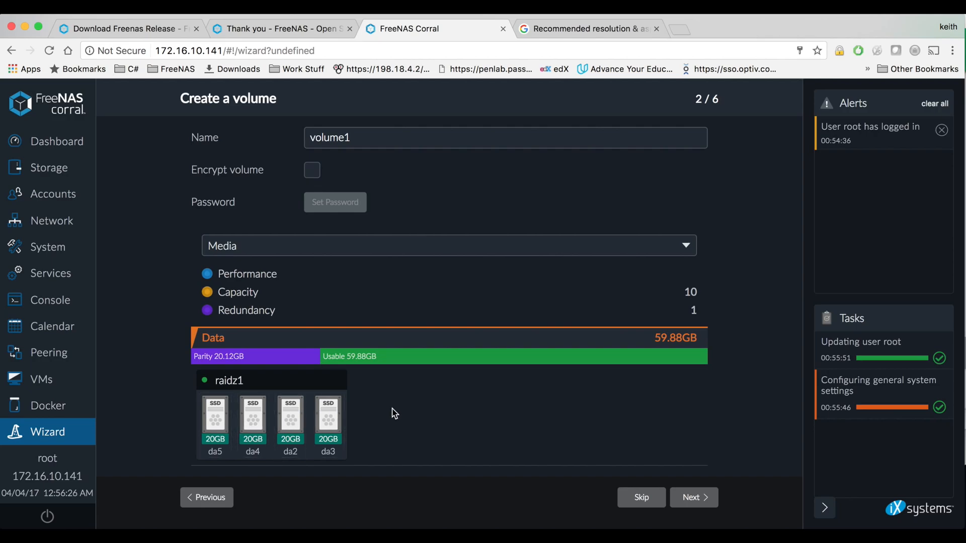
{"action": "left_click", "coordinate": [369, 250]}
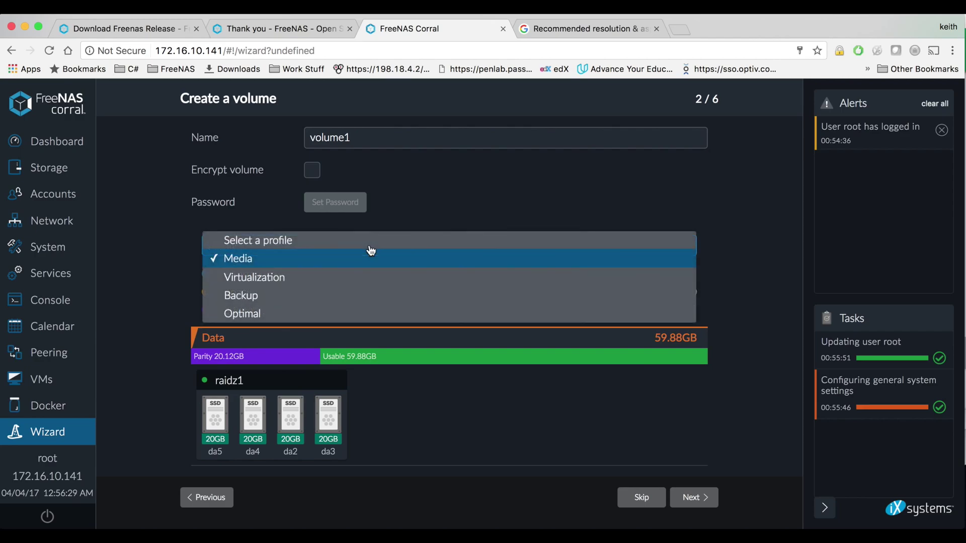
{"action": "left_click", "coordinate": [339, 295]}
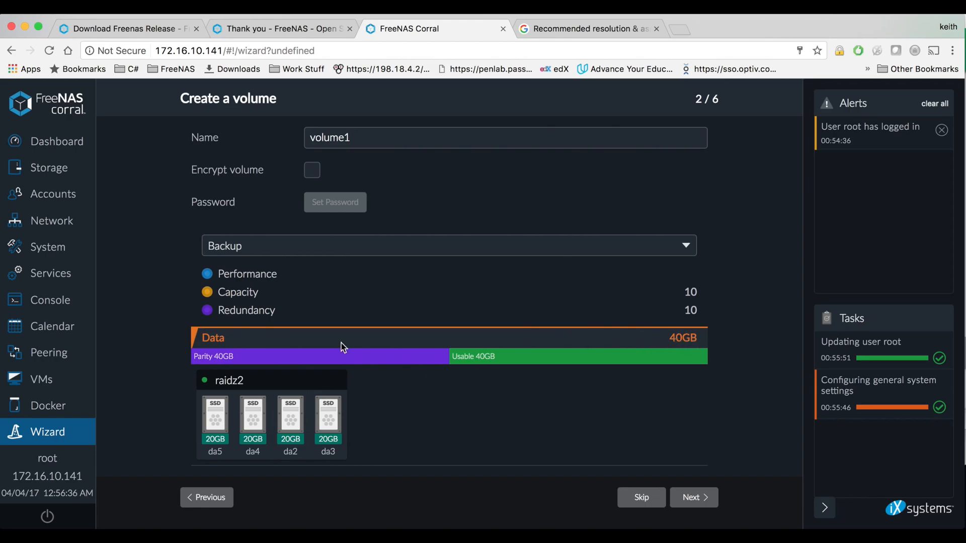
Step: Settle on the Virtualization profile with two mirrored SSD pairs and advance to directory services
{"action": "left_click", "coordinate": [348, 252]}
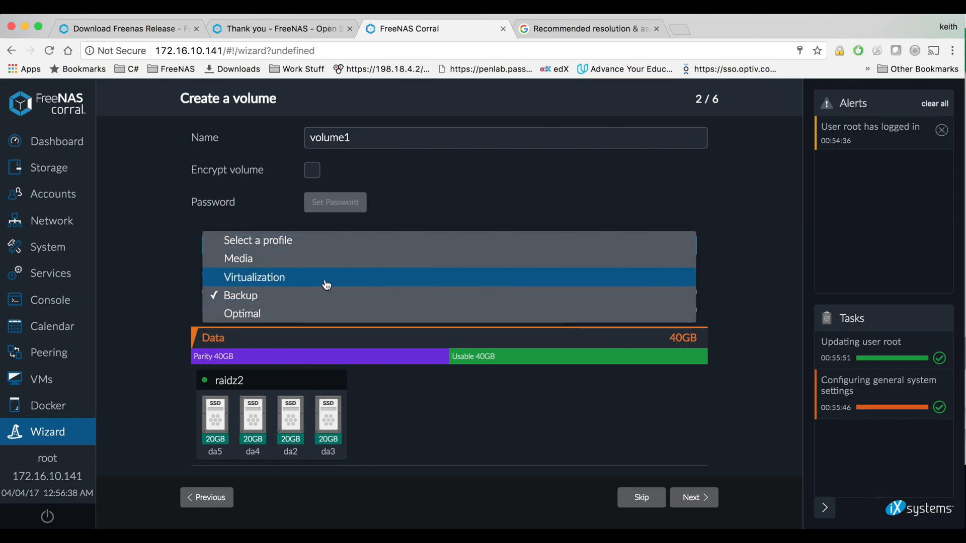
{"action": "left_click", "coordinate": [340, 266]}
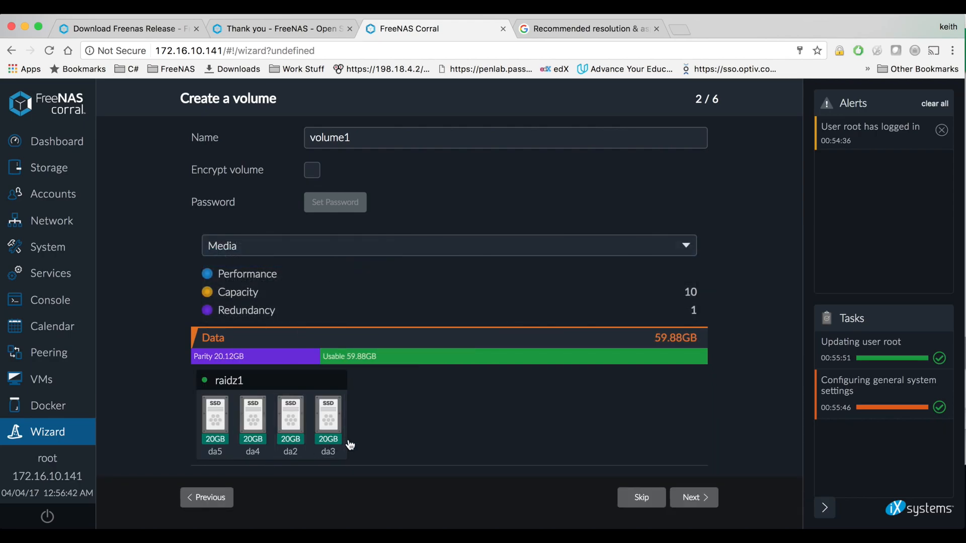
{"action": "left_click", "coordinate": [489, 243]}
{"action": "left_click", "coordinate": [408, 281]}
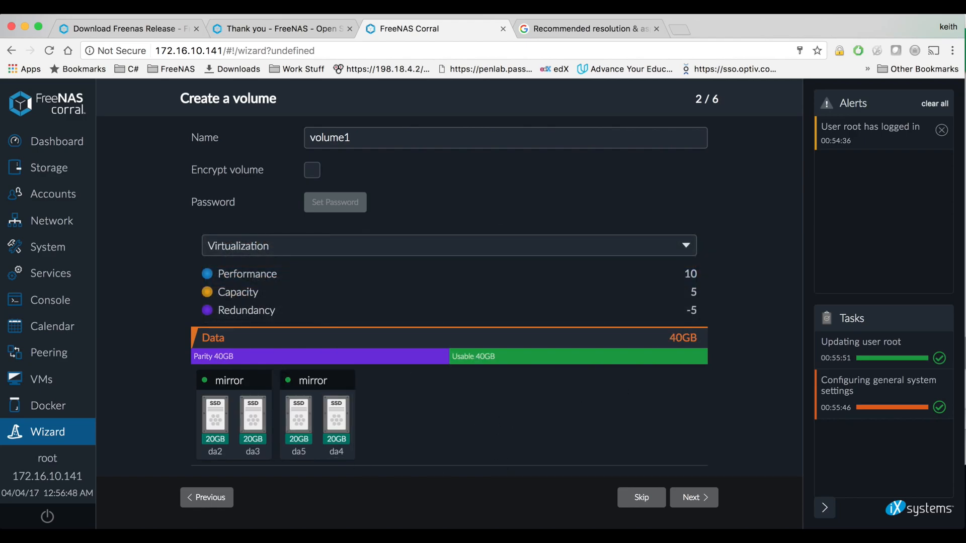
{"action": "left_click", "coordinate": [695, 500]}
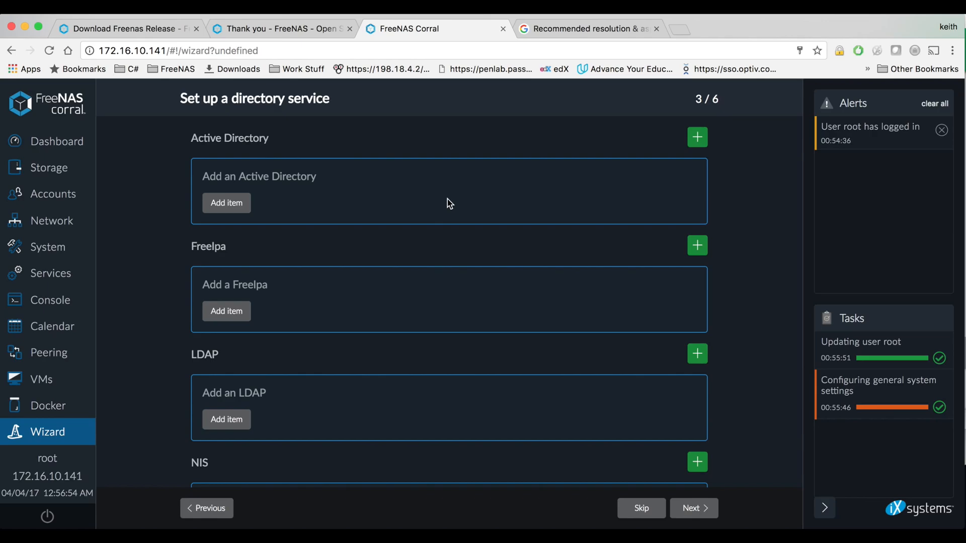
{"action": "scroll", "coordinate": [448, 199], "scroll_direction": "down", "scroll_amount": 2}
{"action": "scroll", "coordinate": [446, 203], "scroll_direction": "down", "scroll_amount": 1}
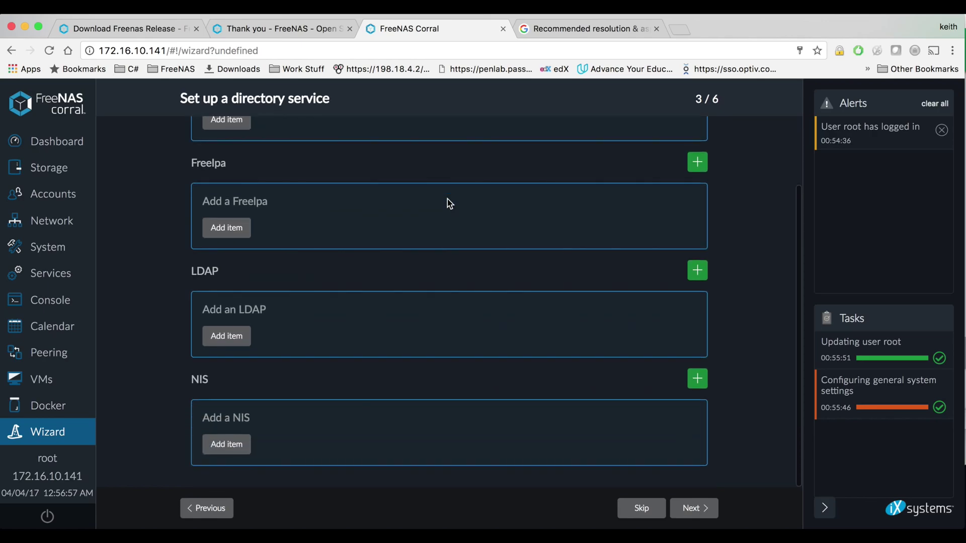
{"action": "left_click", "coordinate": [696, 510]}
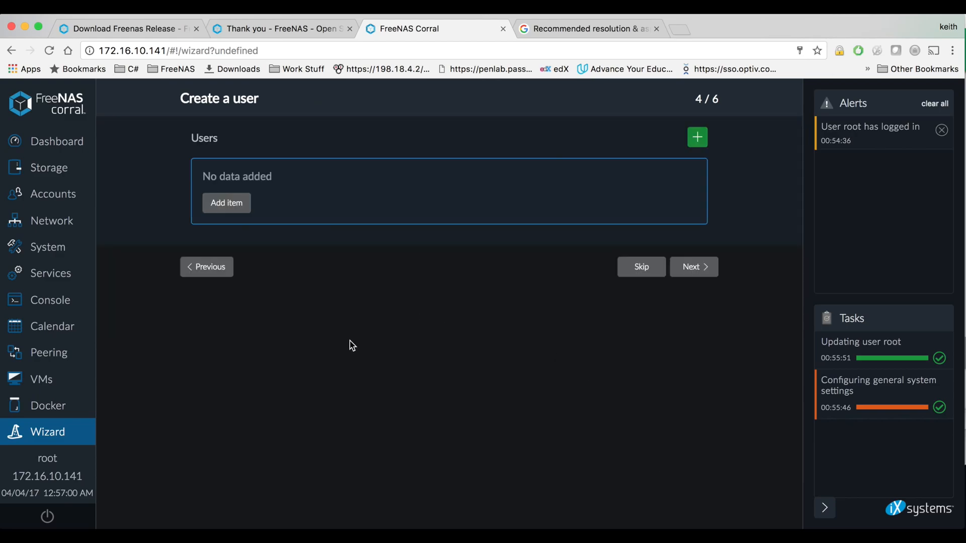
{"action": "left_click", "coordinate": [225, 204]}
{"action": "left_click", "coordinate": [329, 206]}
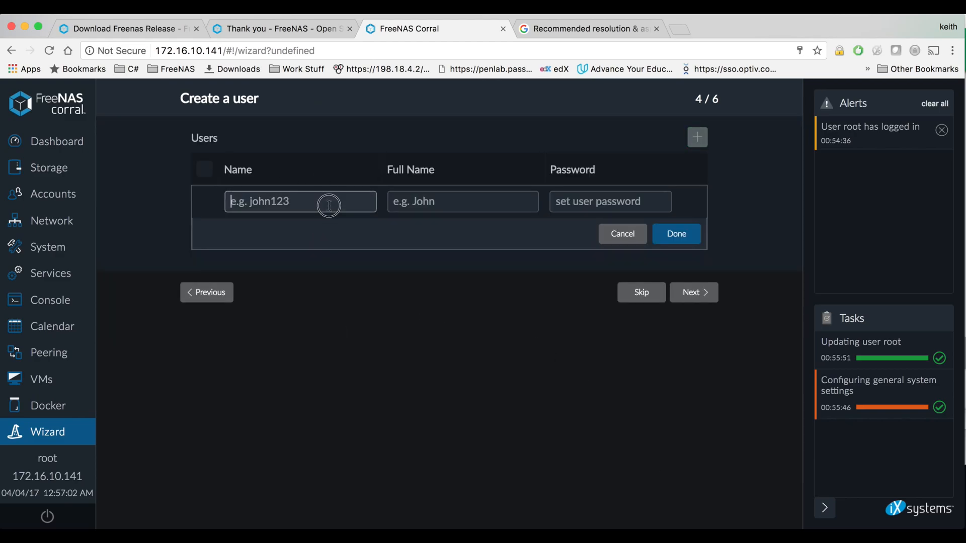
{"action": "type", "text": "kwalker"}
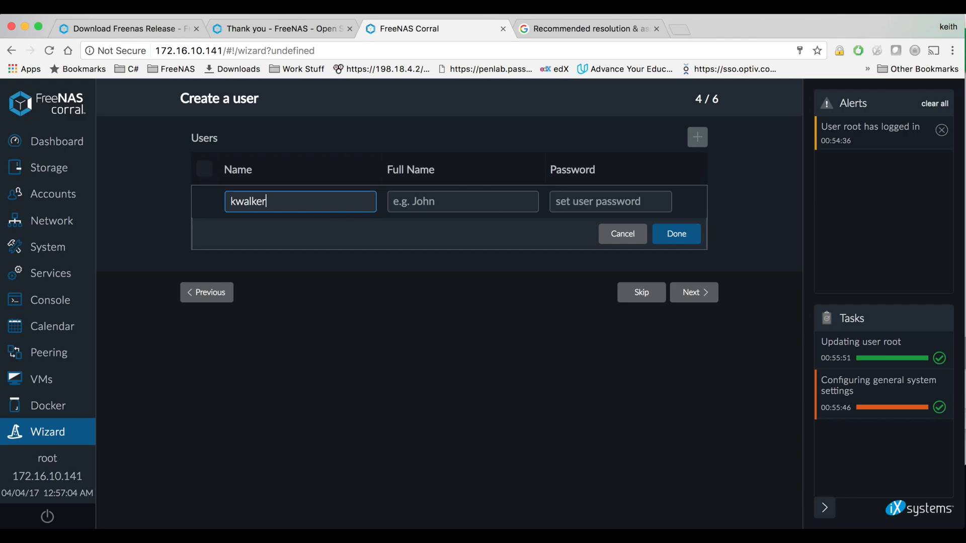
{"action": "key", "text": "Tab"}
{"action": "type", "text": "Keith Walker"}
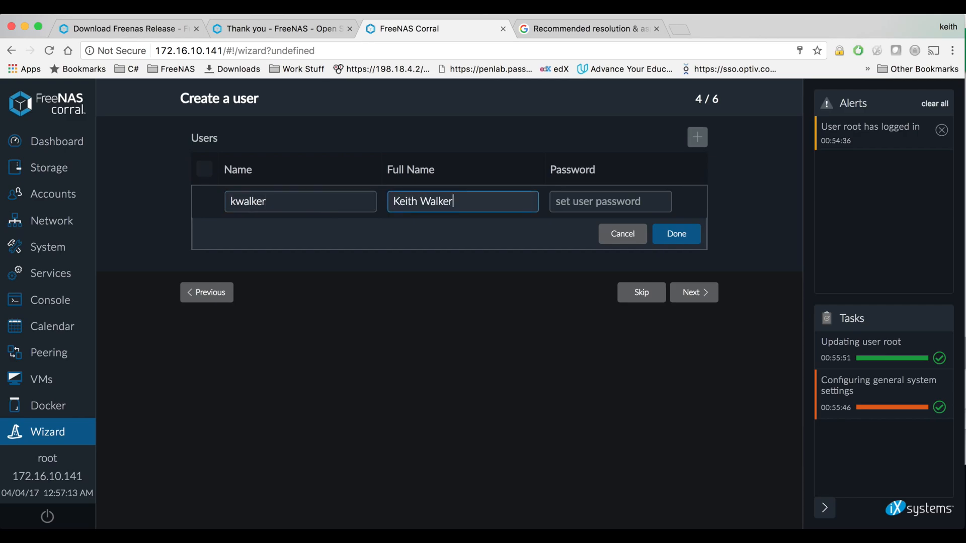
{"action": "key", "text": "Tab"}
{"action": "type", "text": "p"}
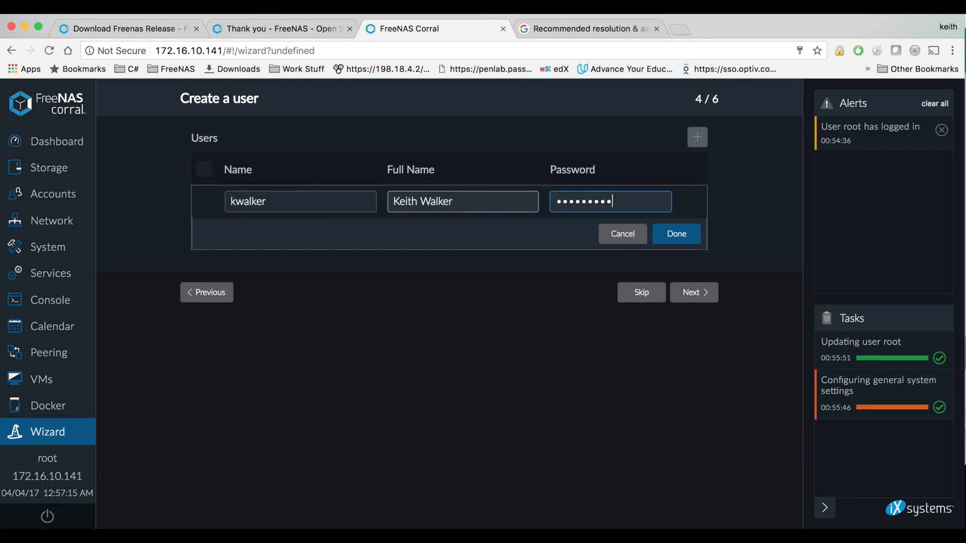
{"action": "left_click", "coordinate": [680, 236]}
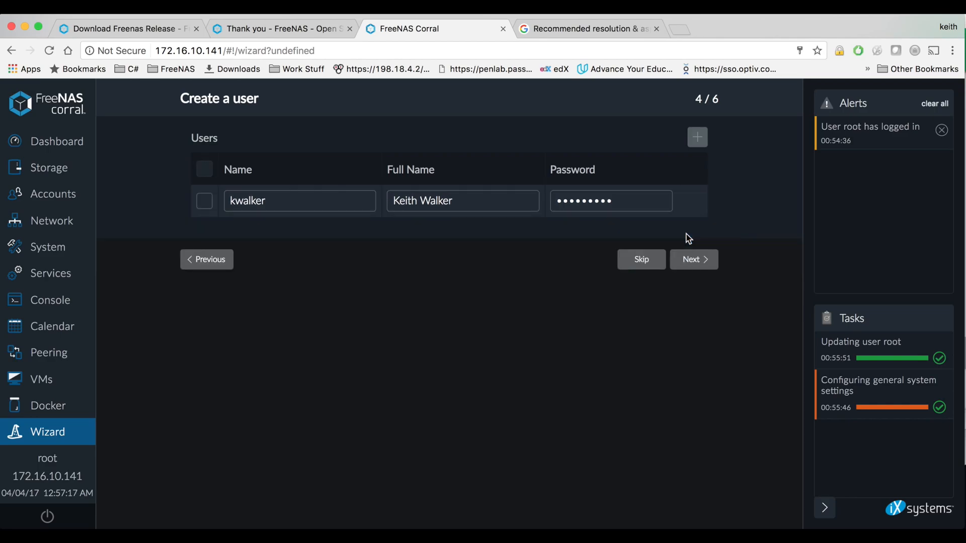
{"action": "left_click", "coordinate": [698, 260]}
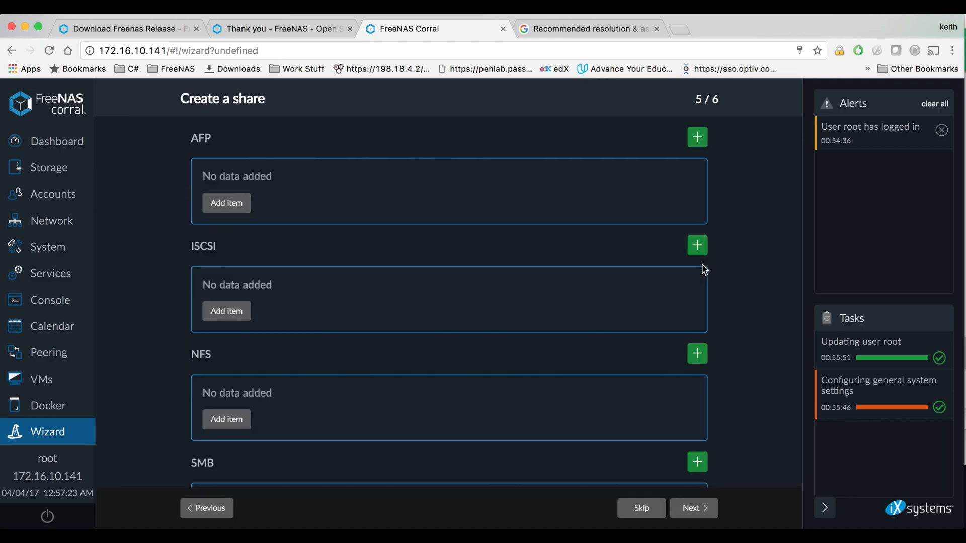
{"action": "scroll", "coordinate": [543, 269], "scroll_direction": "down", "scroll_amount": 2}
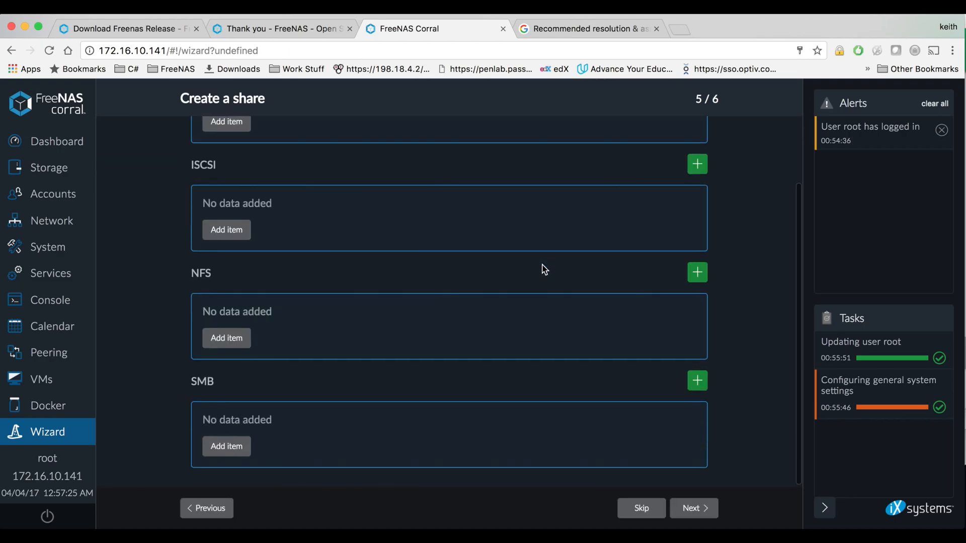
{"action": "scroll", "coordinate": [542, 269], "scroll_direction": "up", "scroll_amount": 2}
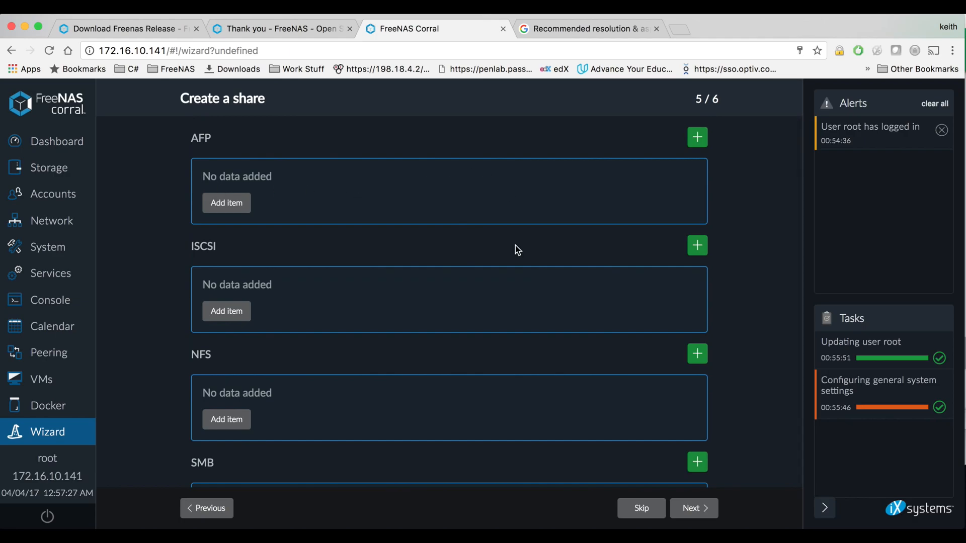
{"action": "scroll", "coordinate": [513, 248], "scroll_direction": "down", "scroll_amount": 2}
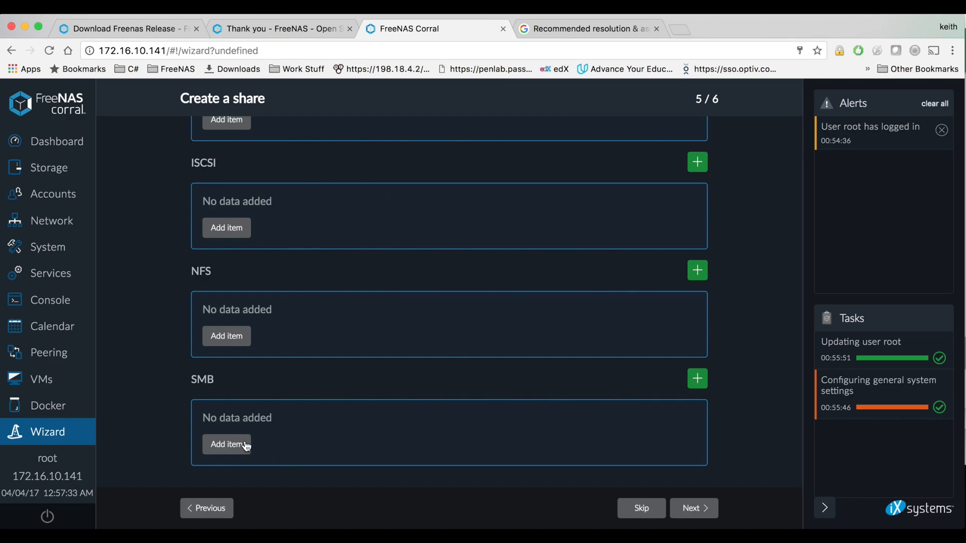
Step: Add an SMB share named SMB owned by root and advance to mail settings
{"action": "left_click", "coordinate": [227, 445]}
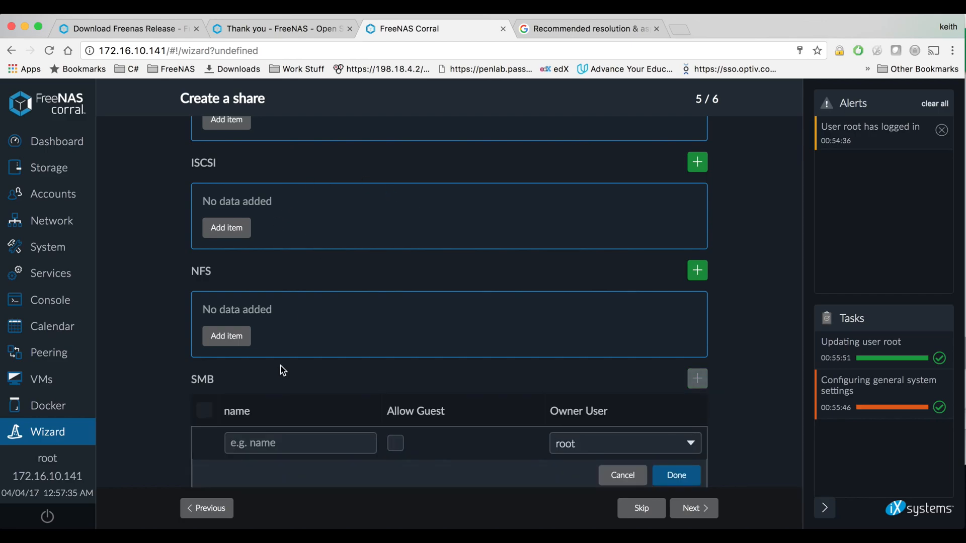
{"action": "scroll", "coordinate": [484, 269], "scroll_direction": "down", "scroll_amount": 1}
{"action": "left_click", "coordinate": [291, 411]}
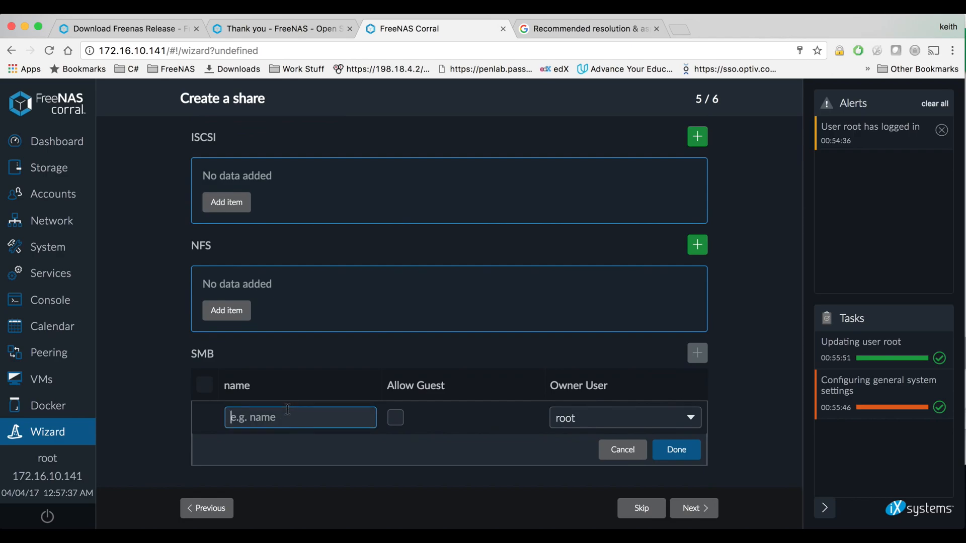
{"action": "type", "text": "SMB"}
{"action": "left_click", "coordinate": [684, 454]}
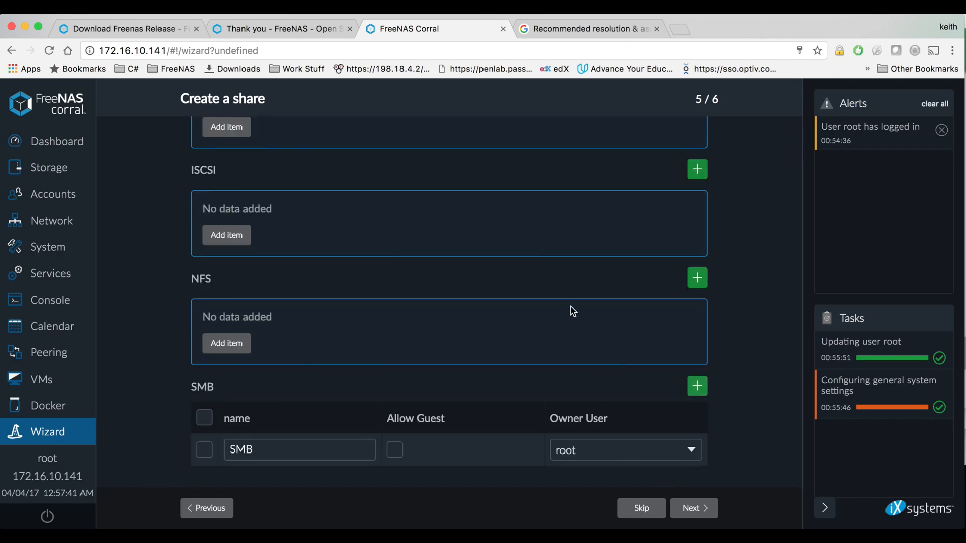
{"action": "left_click", "coordinate": [691, 508]}
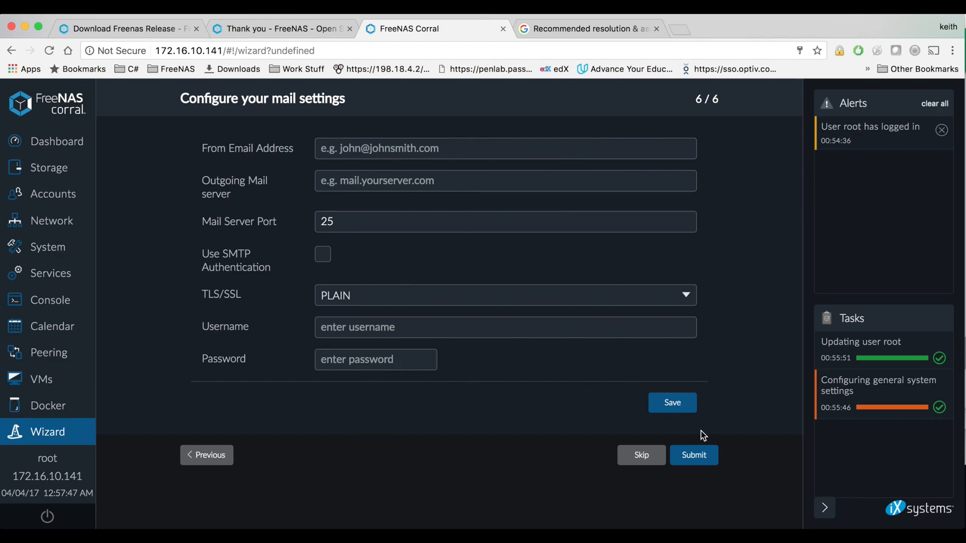
Step: Submit the finished wizard and show the Storage overview with volume1's two mirrored SSD pairs
{"action": "left_click", "coordinate": [701, 456]}
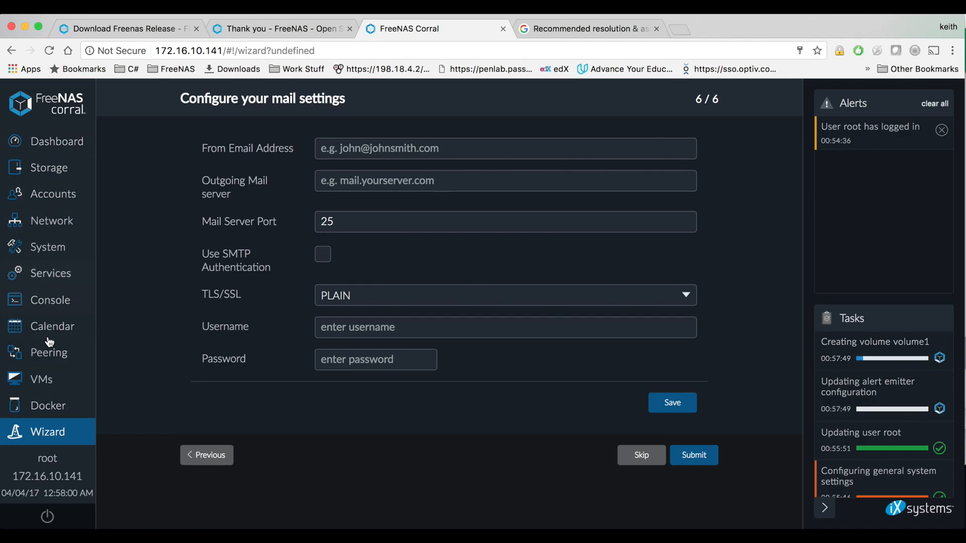
{"action": "left_click", "coordinate": [53, 176]}
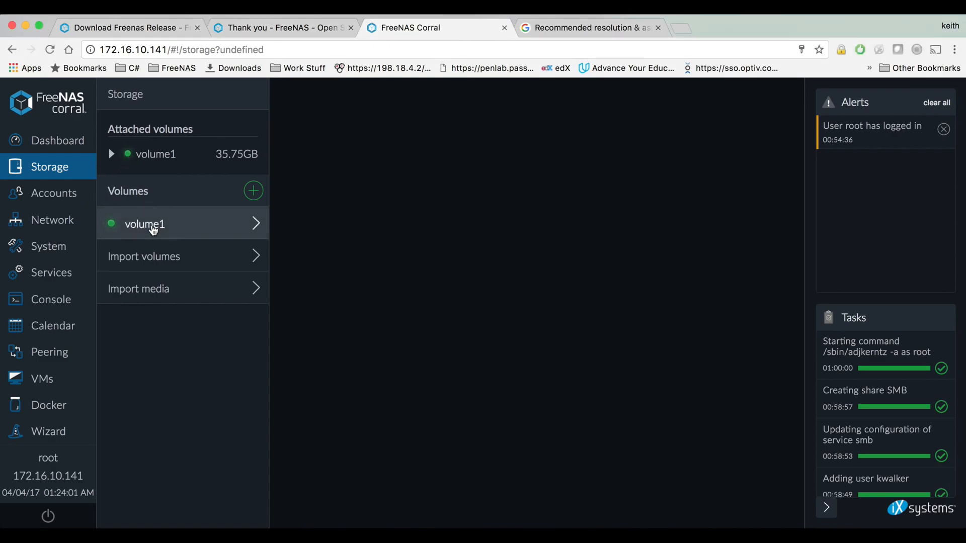
Step: Inspect volume1's topology, then delete its SMB share so no shares remain
{"action": "left_click", "coordinate": [152, 226]}
{"action": "left_click", "coordinate": [450, 252]}
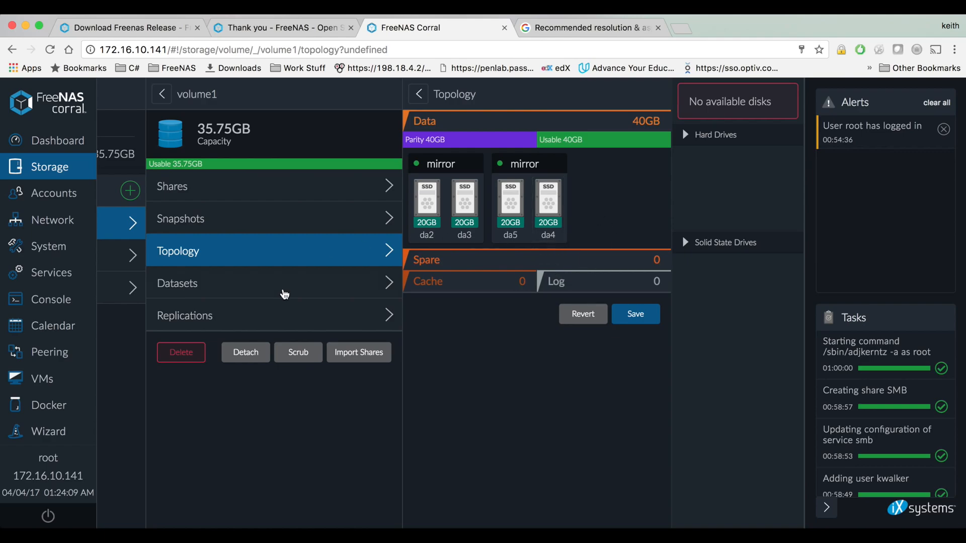
{"action": "left_click", "coordinate": [262, 187]}
{"action": "left_click", "coordinate": [620, 134]}
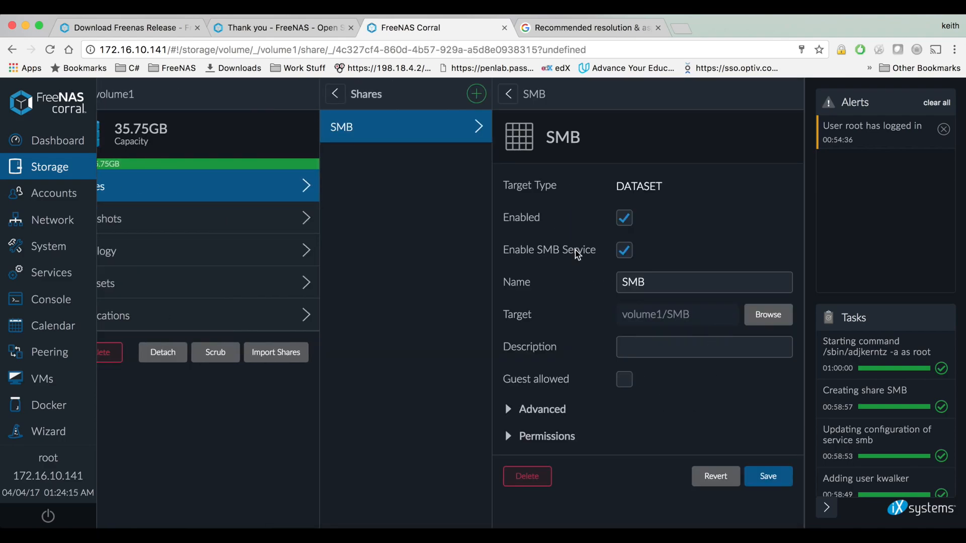
{"action": "left_click", "coordinate": [534, 483]}
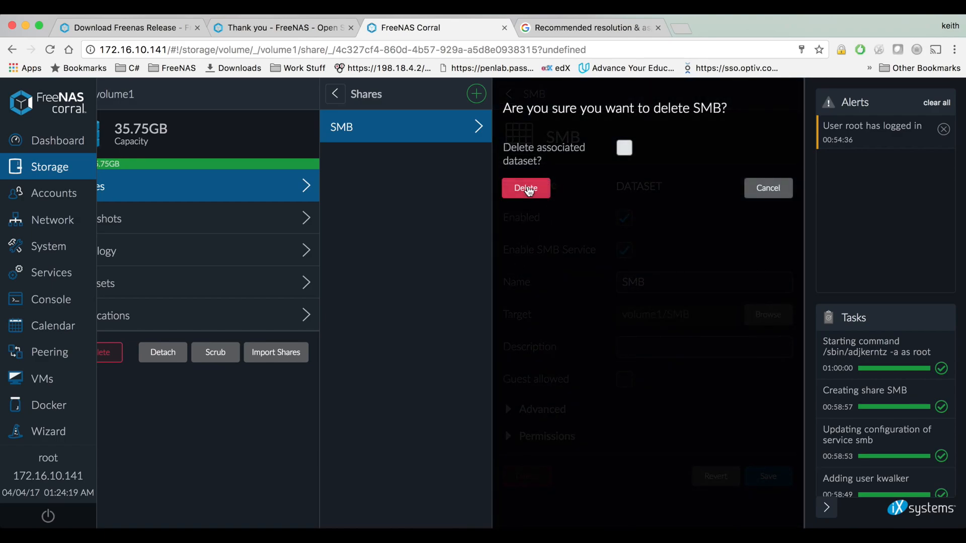
{"action": "left_click", "coordinate": [528, 187]}
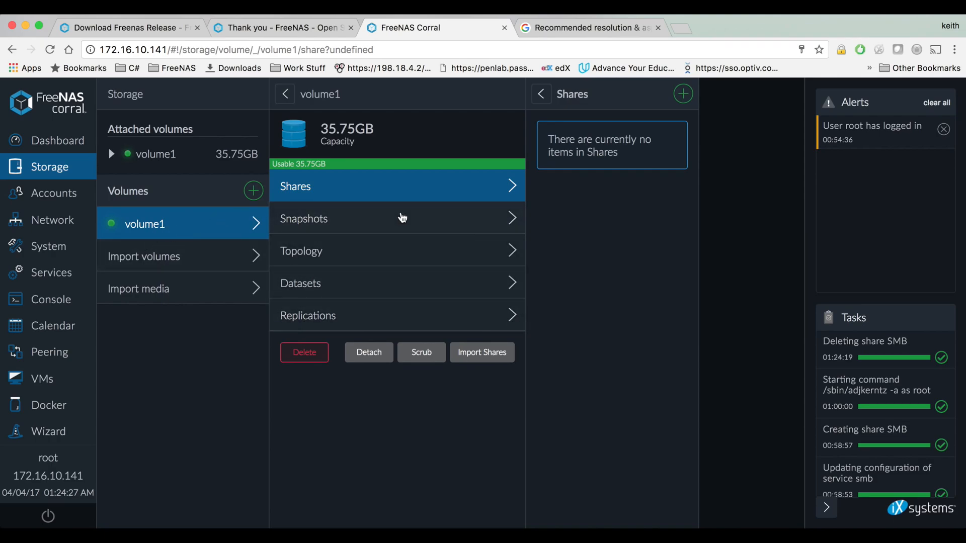
Step: Delete the volume1/SMB dataset and view the user home dataset's details
{"action": "left_click", "coordinate": [385, 286]}
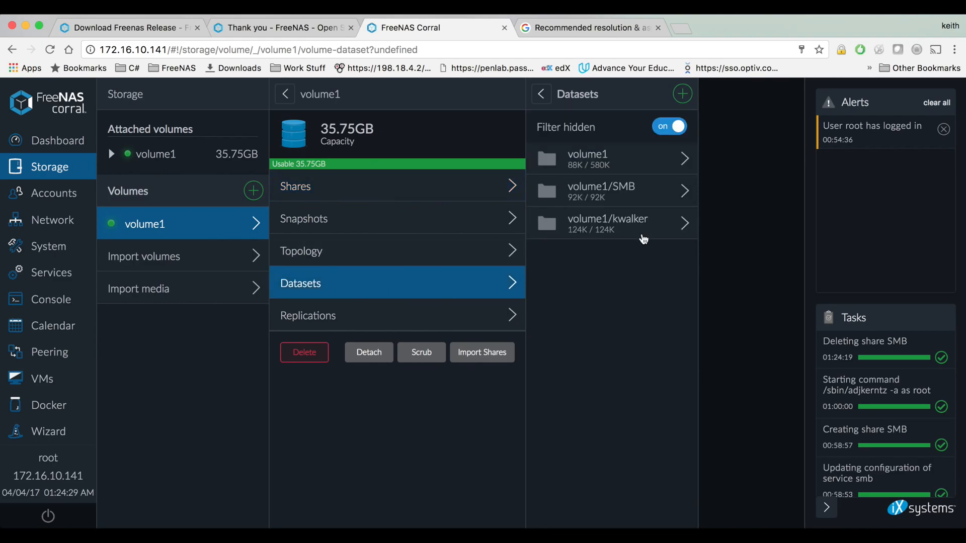
{"action": "left_click", "coordinate": [625, 190]}
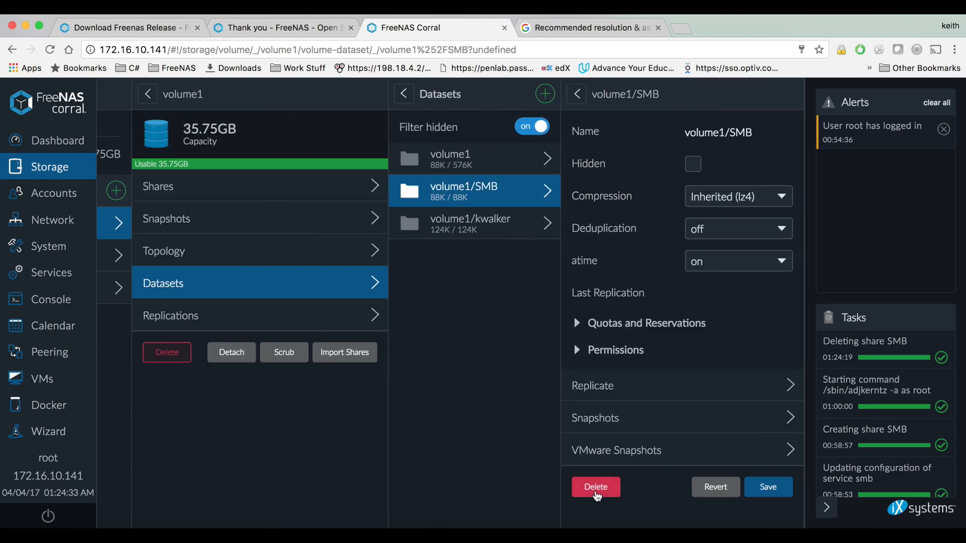
{"action": "left_click", "coordinate": [591, 165]}
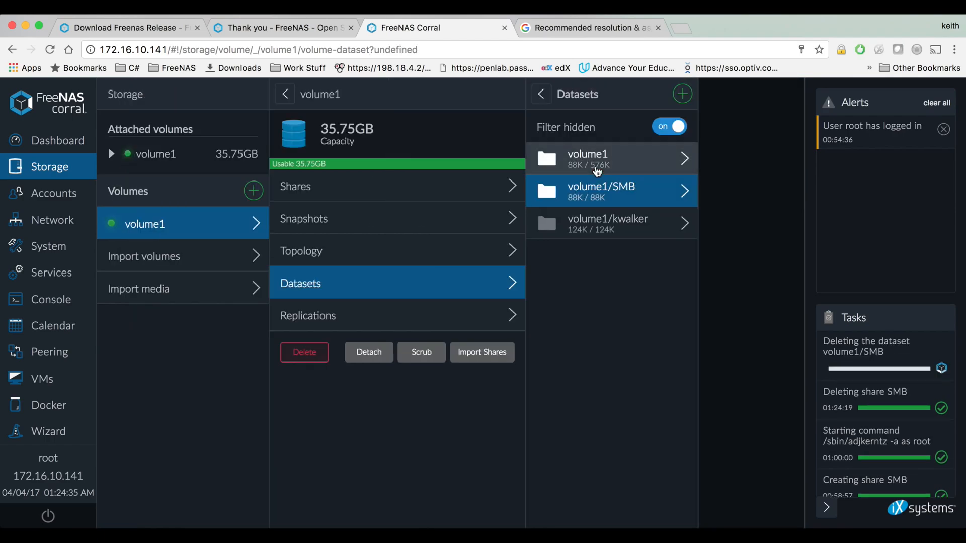
{"action": "left_click", "coordinate": [611, 193]}
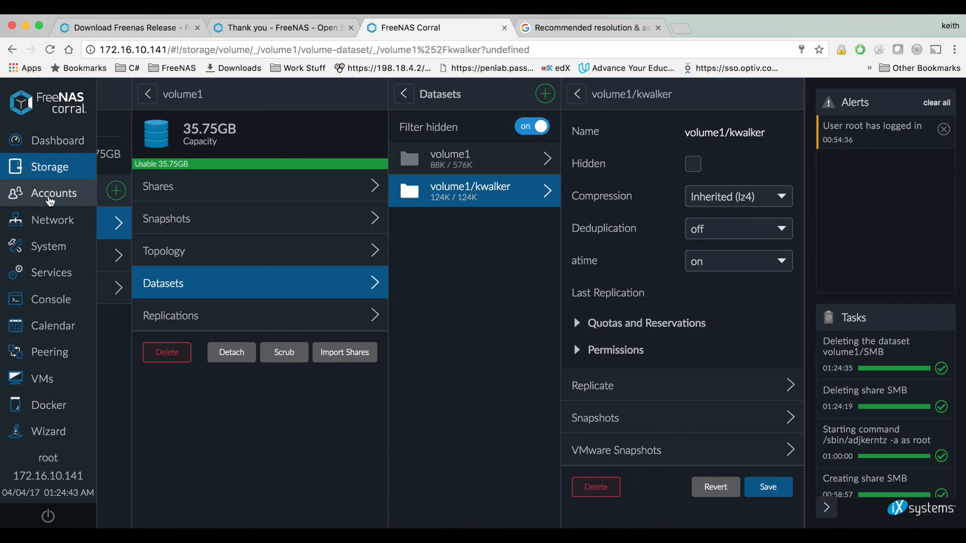
Step: Delete user kwalker along with the home directory and group
{"action": "left_click", "coordinate": [50, 195]}
{"action": "left_click", "coordinate": [196, 133]}
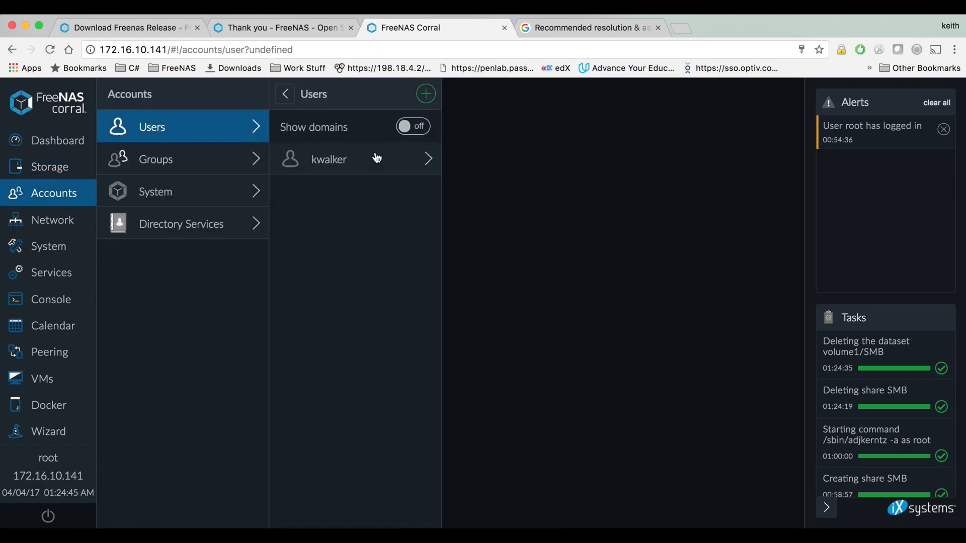
{"action": "left_click", "coordinate": [370, 159]}
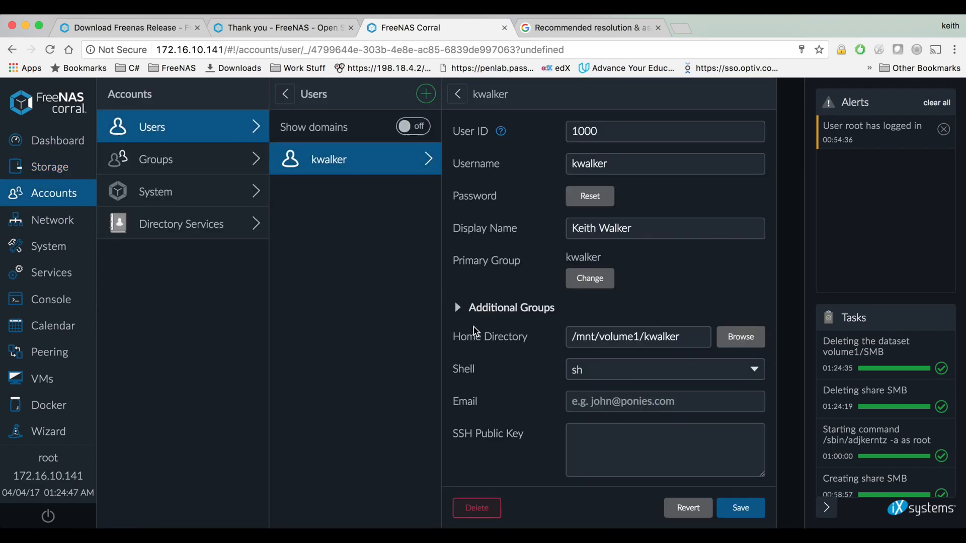
{"action": "left_click", "coordinate": [473, 507]}
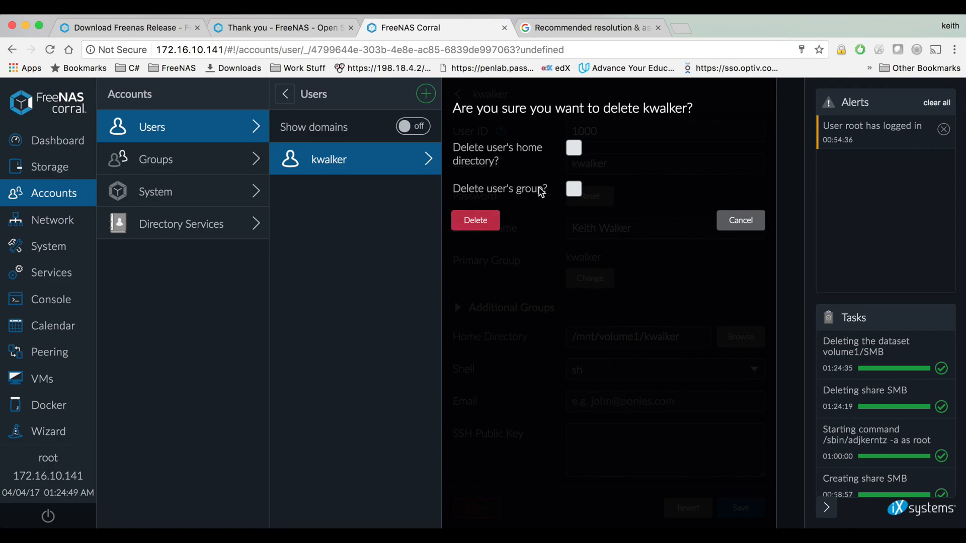
{"action": "left_click", "coordinate": [574, 148]}
{"action": "left_click", "coordinate": [574, 189]}
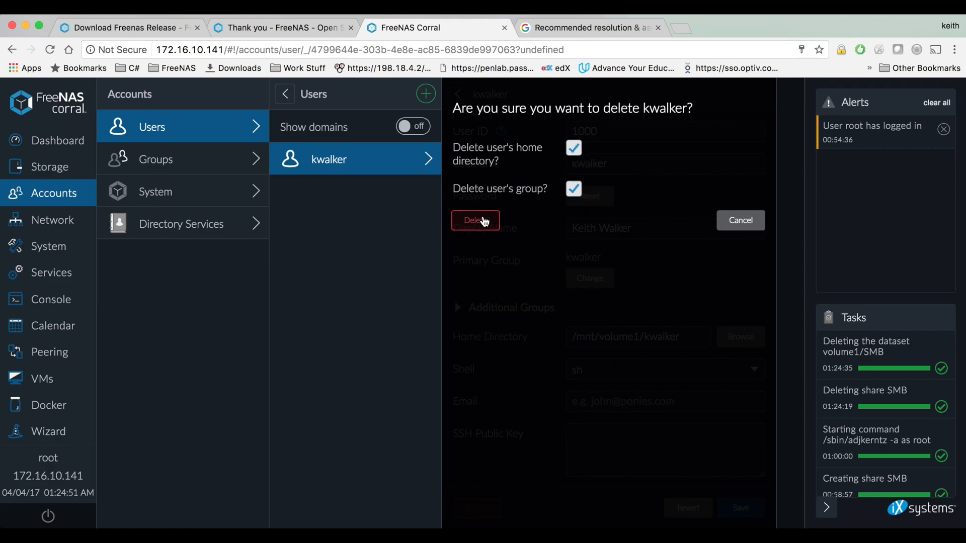
{"action": "left_click", "coordinate": [479, 220]}
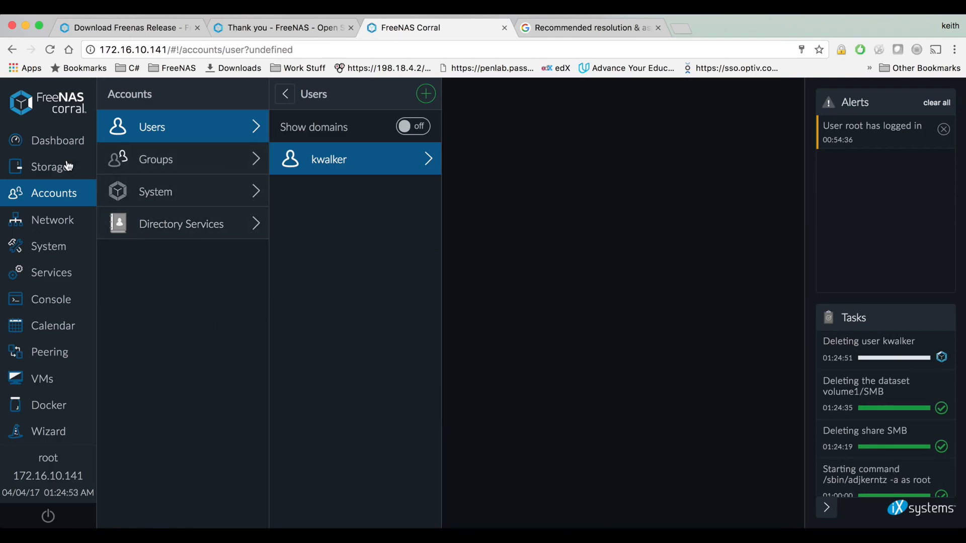
Step: Delete volume1 from the storage overview, leaving no volumes attached
{"action": "left_click", "coordinate": [27, 165]}
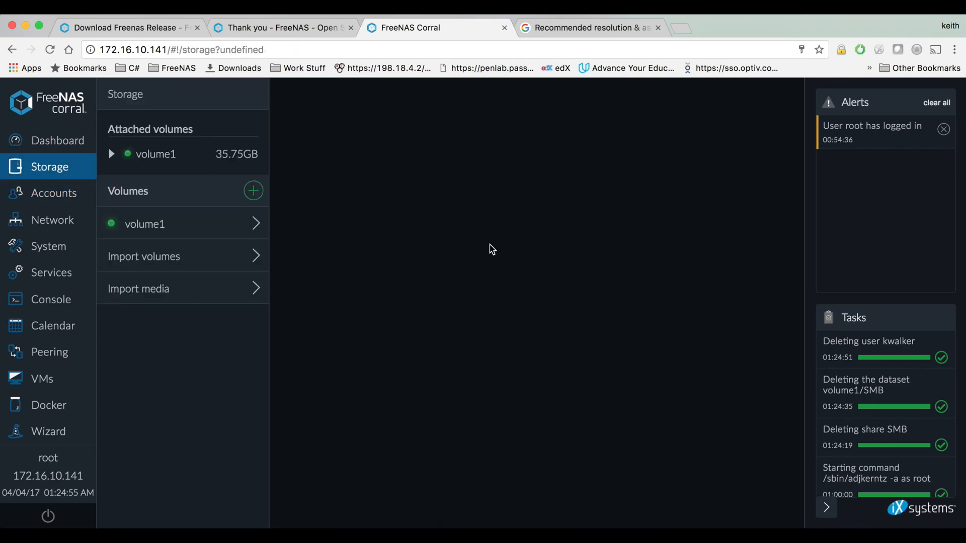
{"action": "left_click", "coordinate": [216, 232]}
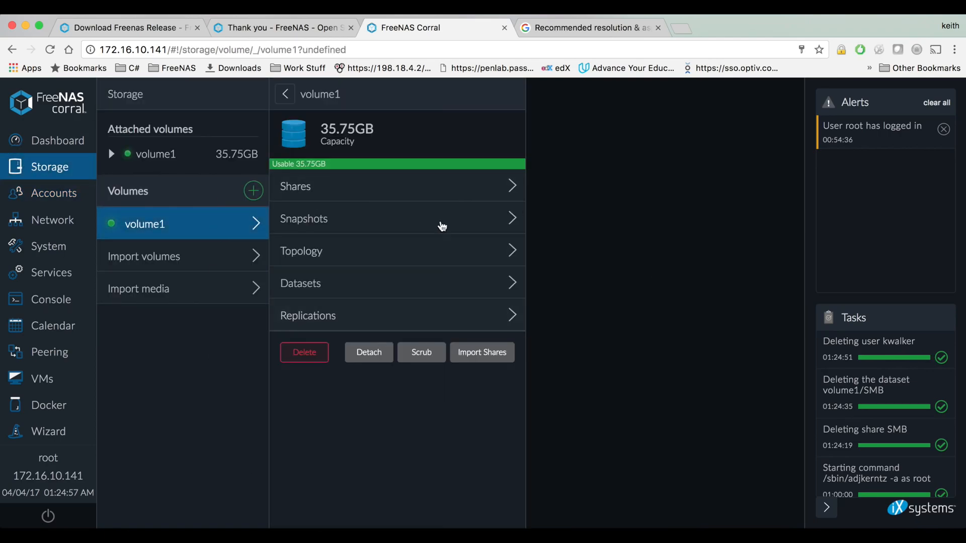
{"action": "left_click", "coordinate": [476, 295]}
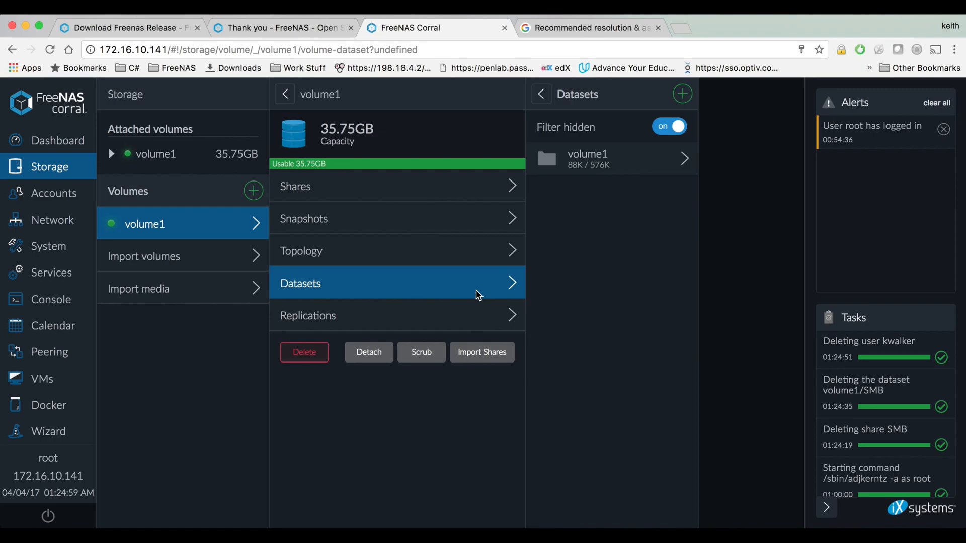
{"action": "left_click", "coordinate": [296, 352]}
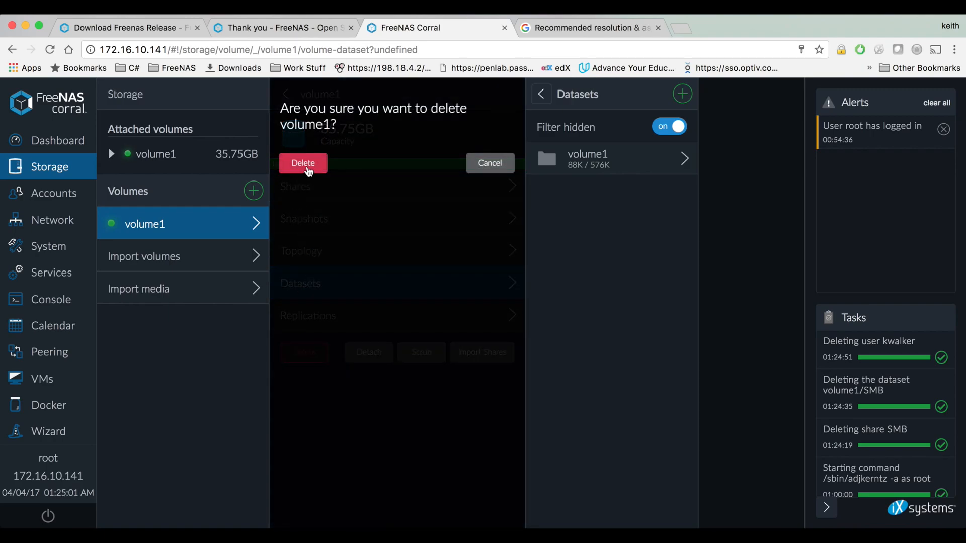
{"action": "left_click", "coordinate": [305, 166]}
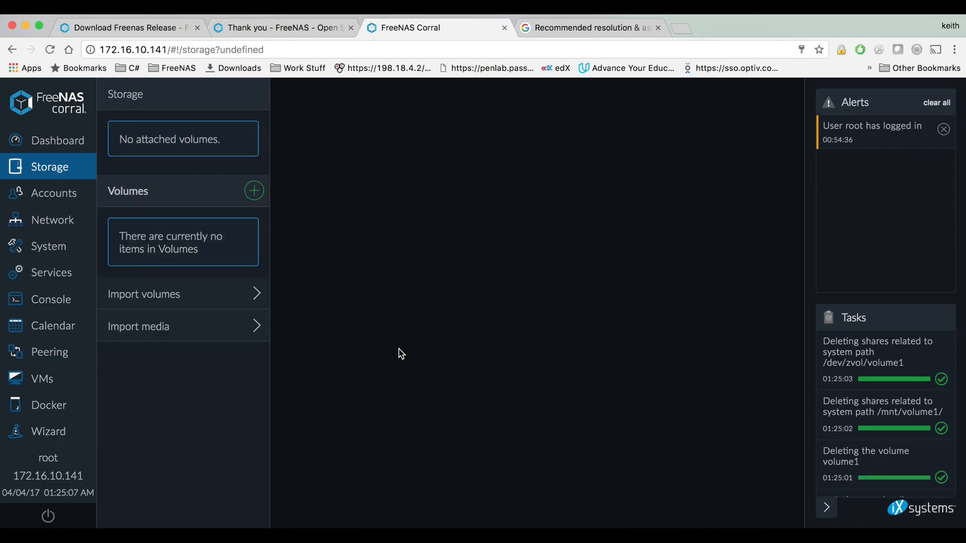
Step: Begin a new volume named volume1, viewing the profile list and encryption settings
{"action": "left_click", "coordinate": [255, 192]}
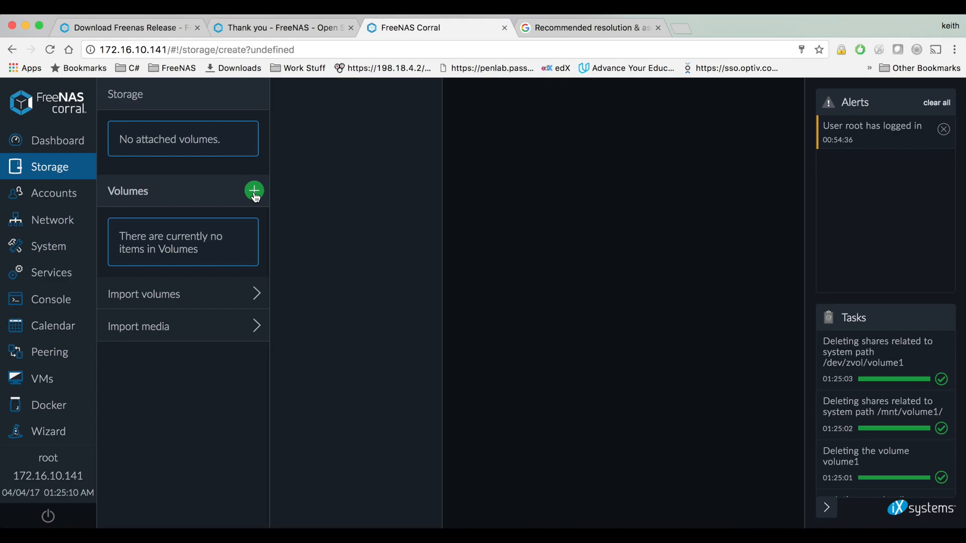
{"action": "left_click", "coordinate": [540, 130]}
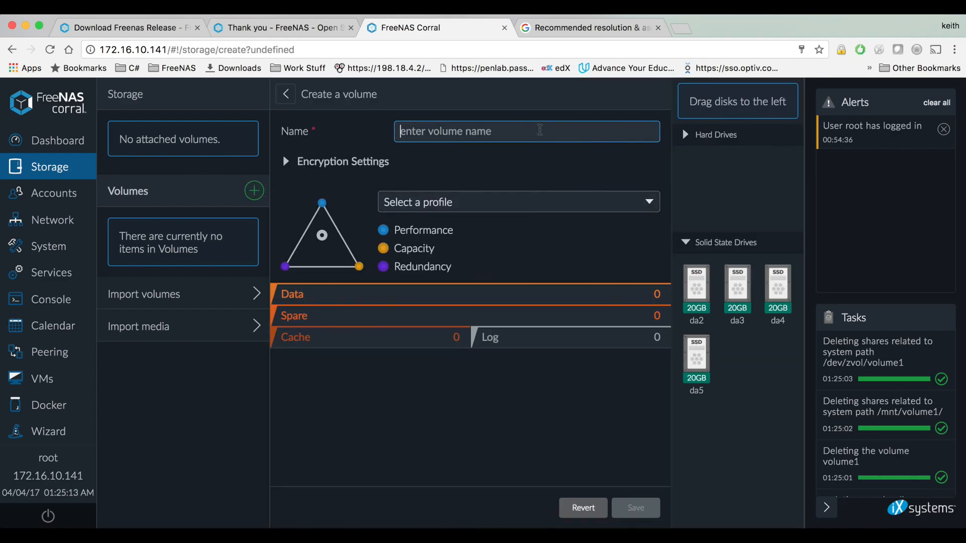
{"action": "type", "text": "volume1"}
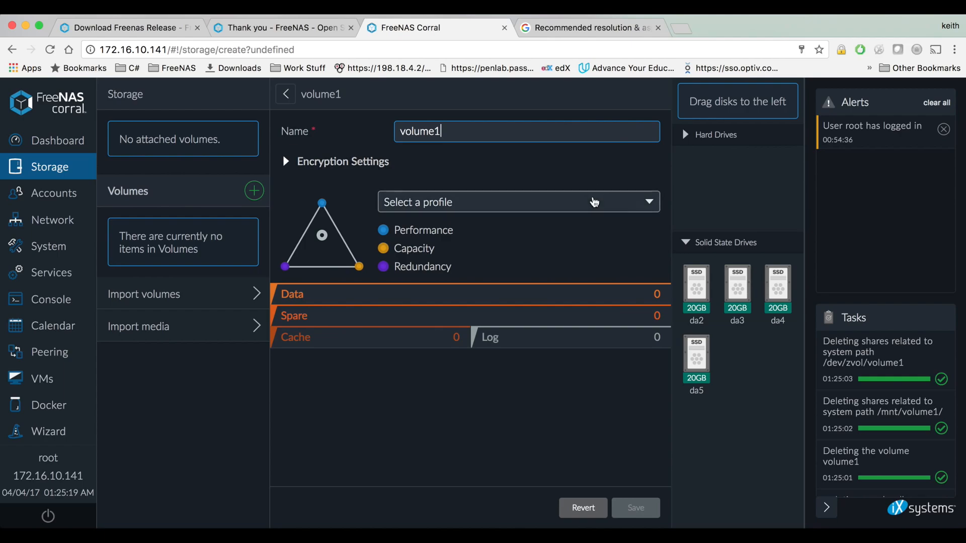
{"action": "left_click", "coordinate": [594, 202]}
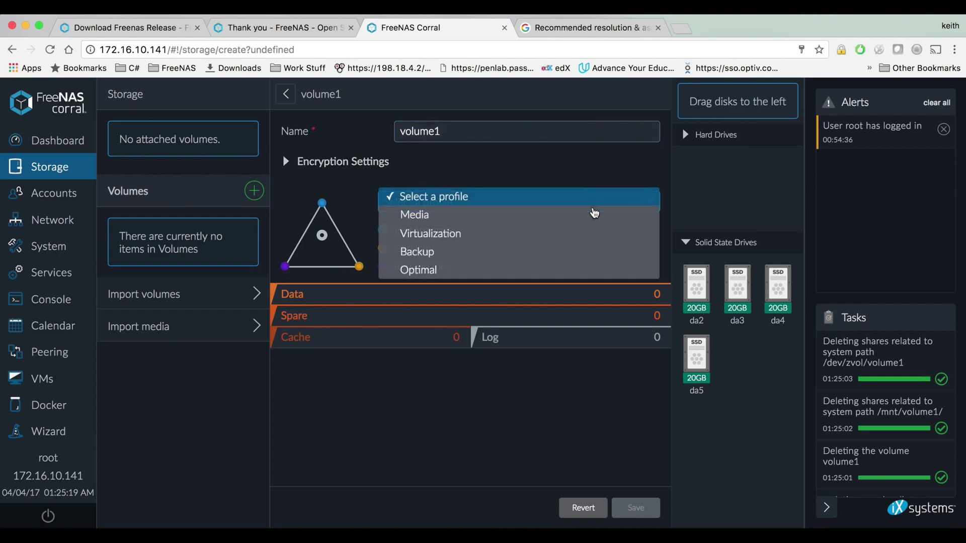
{"action": "left_click", "coordinate": [570, 166]}
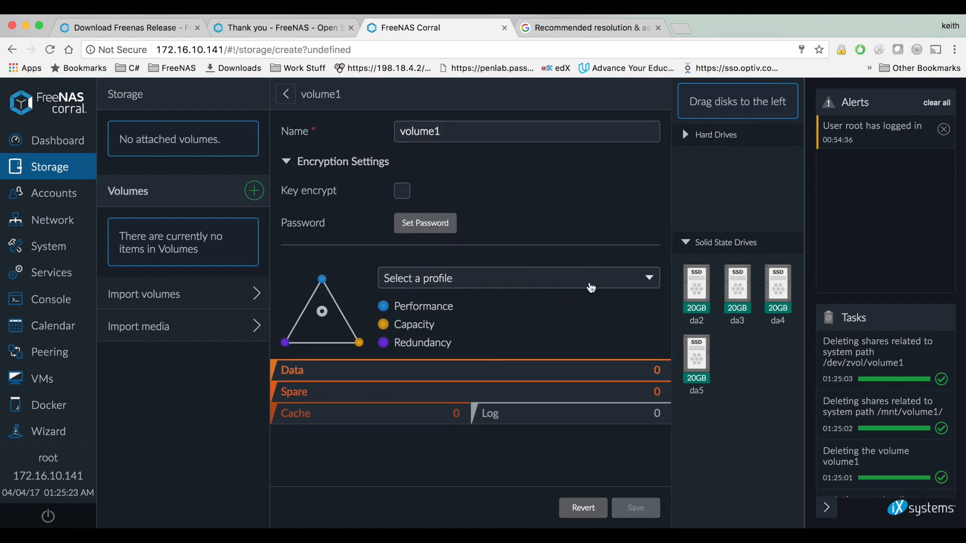
Step: Drag SSDs da2 and da3 into Data, try da5 as a spare, then move da5 into cache
{"action": "left_click", "coordinate": [695, 292]}
{"action": "mouse_move", "coordinate": [695, 292]}
{"action": "left_mouse_down"}
{"action": "mouse_move", "coordinate": [731, 315]}
{"action": "mouse_move", "coordinate": [695, 290]}
{"action": "mouse_move", "coordinate": [379, 370]}
{"action": "left_mouse_up"}
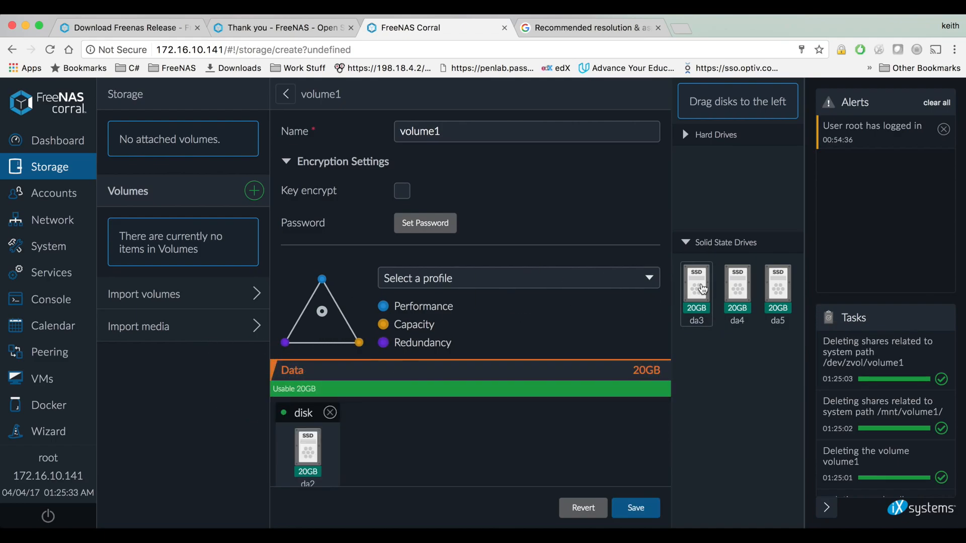
{"action": "left_click_drag", "start_coordinate": [699, 288], "coordinate": [380, 431]}
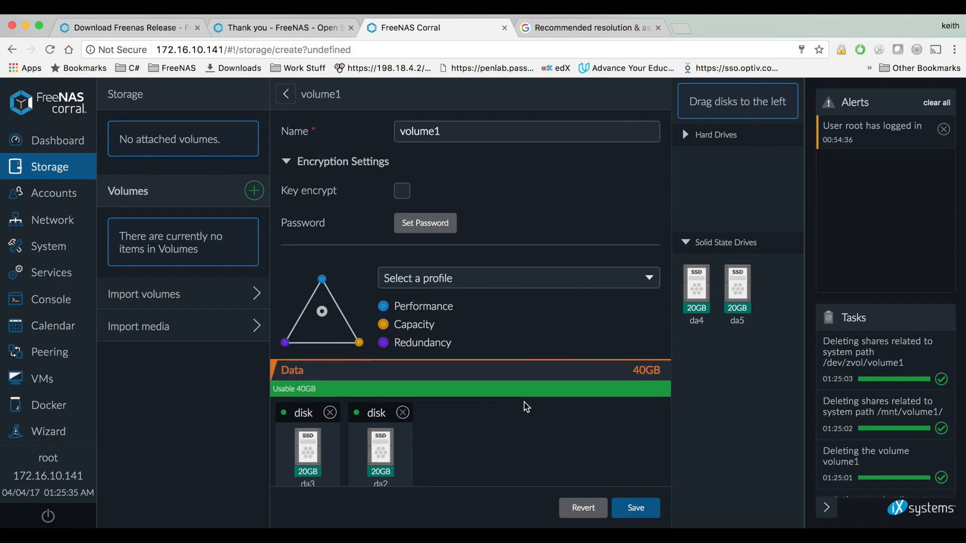
{"action": "scroll", "coordinate": [527, 407], "scroll_direction": "down", "scroll_amount": 2}
{"action": "left_click_drag", "start_coordinate": [697, 291], "coordinate": [444, 389]}
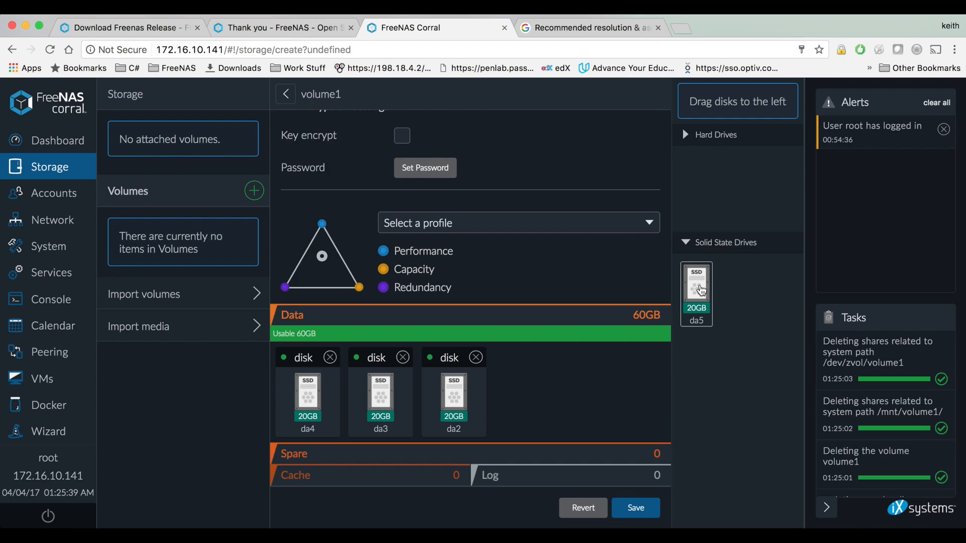
{"action": "left_click_drag", "start_coordinate": [700, 289], "coordinate": [422, 455]}
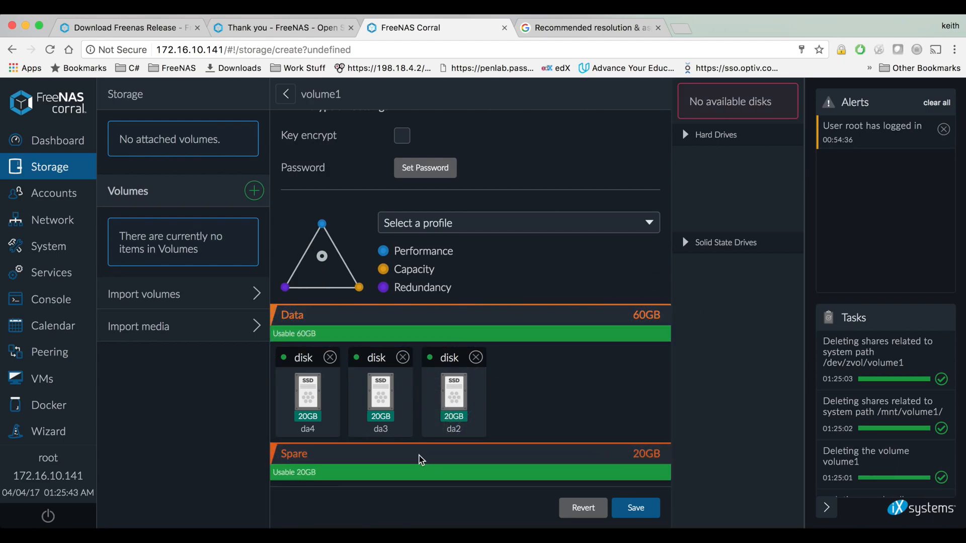
{"action": "scroll", "coordinate": [418, 477], "scroll_direction": "down", "scroll_amount": 3}
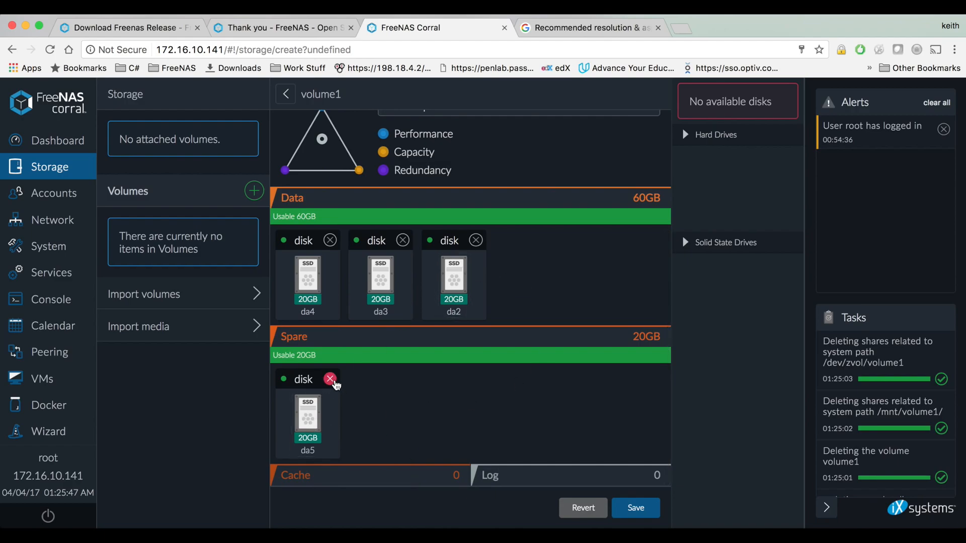
{"action": "left_click", "coordinate": [330, 379]}
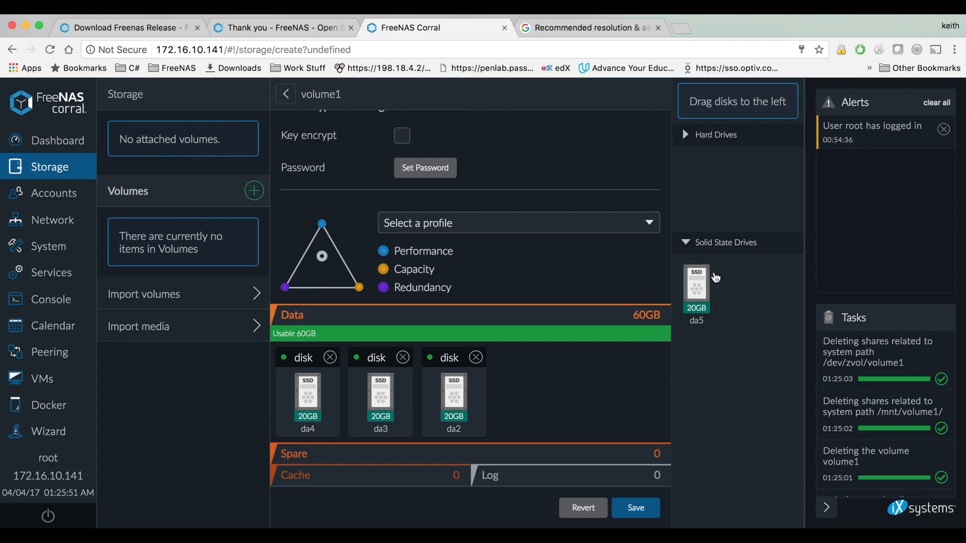
{"action": "left_click_drag", "start_coordinate": [715, 279], "coordinate": [386, 480]}
{"action": "scroll", "coordinate": [384, 478], "scroll_direction": "down", "scroll_amount": 3}
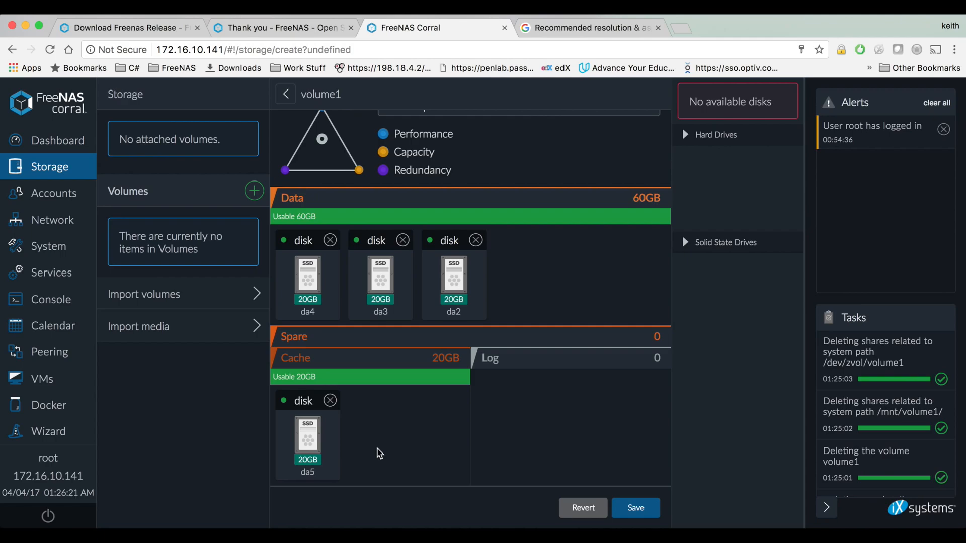
Step: Remove da5 from the cache, leaving only the three 20GB data SSDs
{"action": "left_click", "coordinate": [330, 401]}
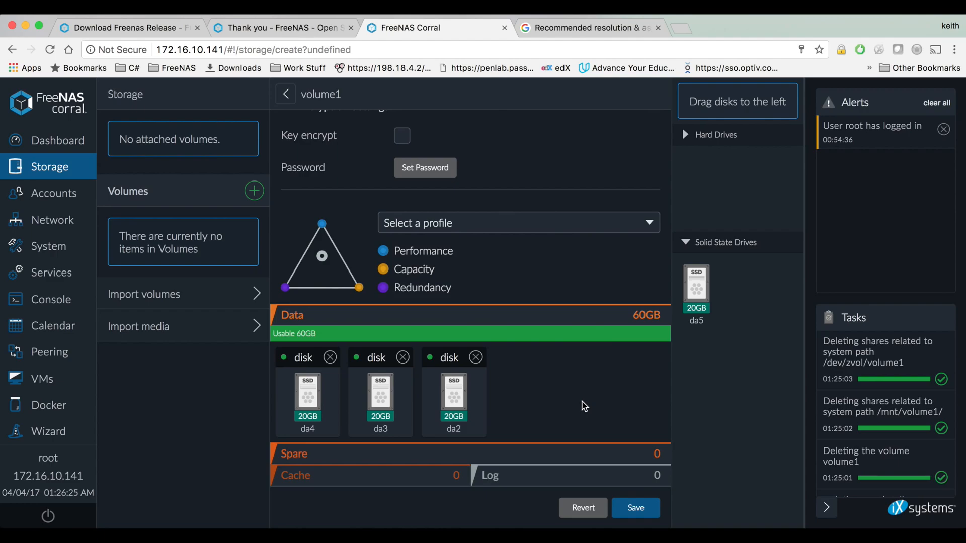
Step: Take da2 and da3 out of Data, bring da2 back and pair da4 with it as a mirror
{"action": "left_click", "coordinate": [472, 360]}
{"action": "left_click", "coordinate": [402, 358]}
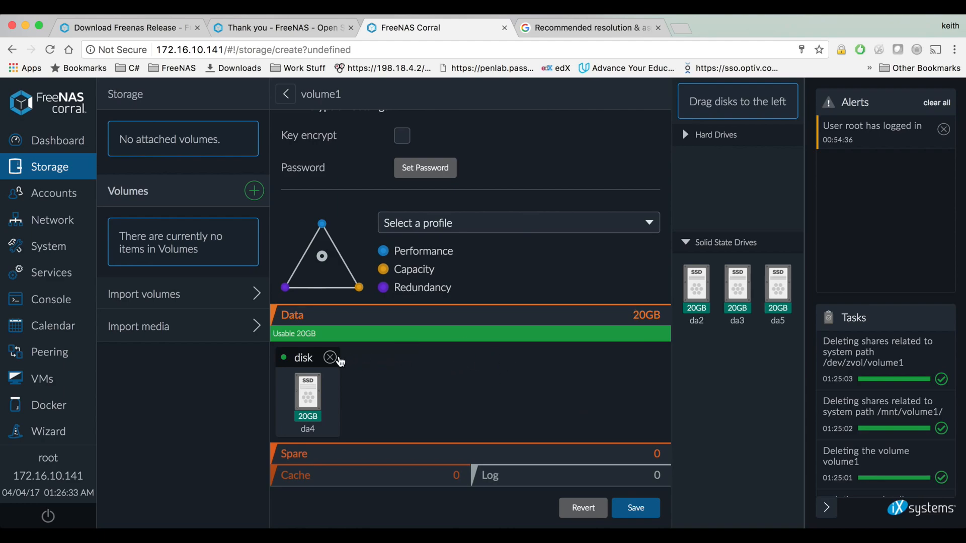
{"action": "left_click_drag", "start_coordinate": [695, 287], "coordinate": [365, 385]}
{"action": "left_click_drag", "start_coordinate": [688, 286], "coordinate": [694, 283]}
{"action": "left_click_drag", "start_coordinate": [381, 388], "coordinate": [319, 392]}
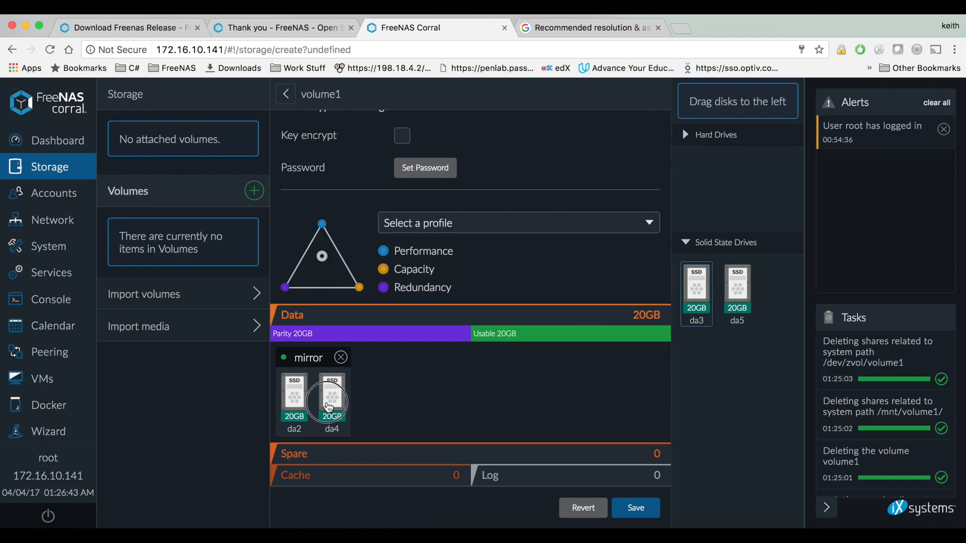
Step: Bring in da3, then regroup da3, da5 and da2 as raidz1 alongside single disk da4
{"action": "left_click_drag", "start_coordinate": [696, 286], "coordinate": [385, 398]}
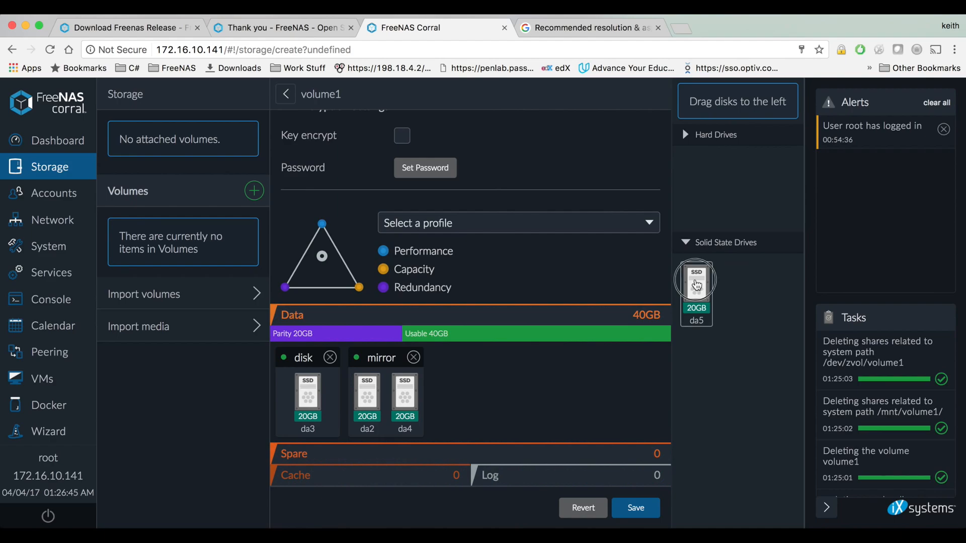
{"action": "left_click_drag", "start_coordinate": [696, 284], "coordinate": [317, 383]}
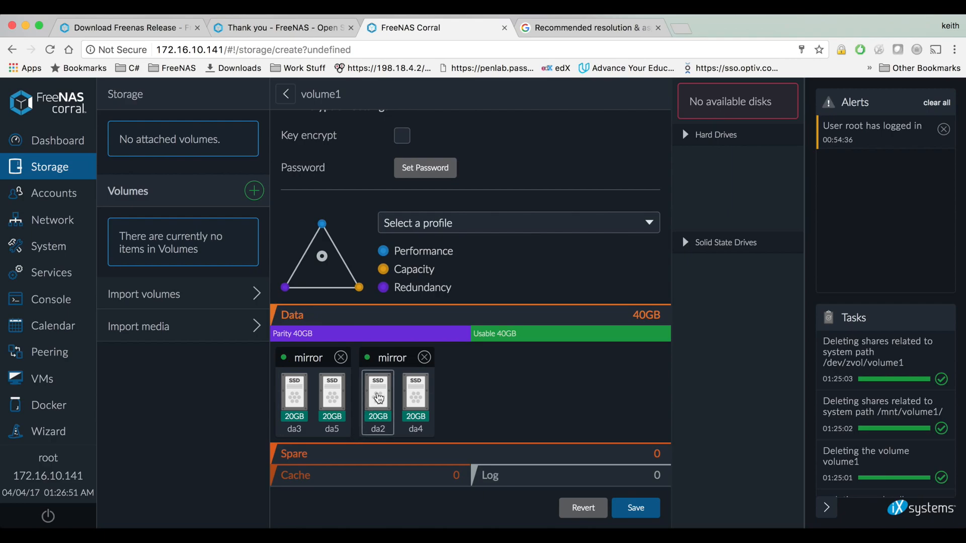
{"action": "left_click_drag", "start_coordinate": [378, 397], "coordinate": [325, 389]}
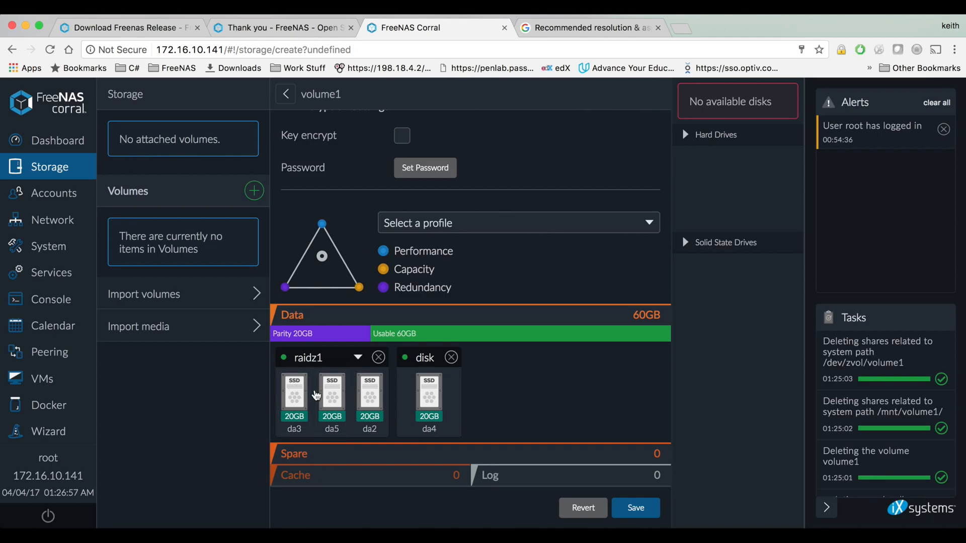
{"action": "left_click", "coordinate": [361, 360]}
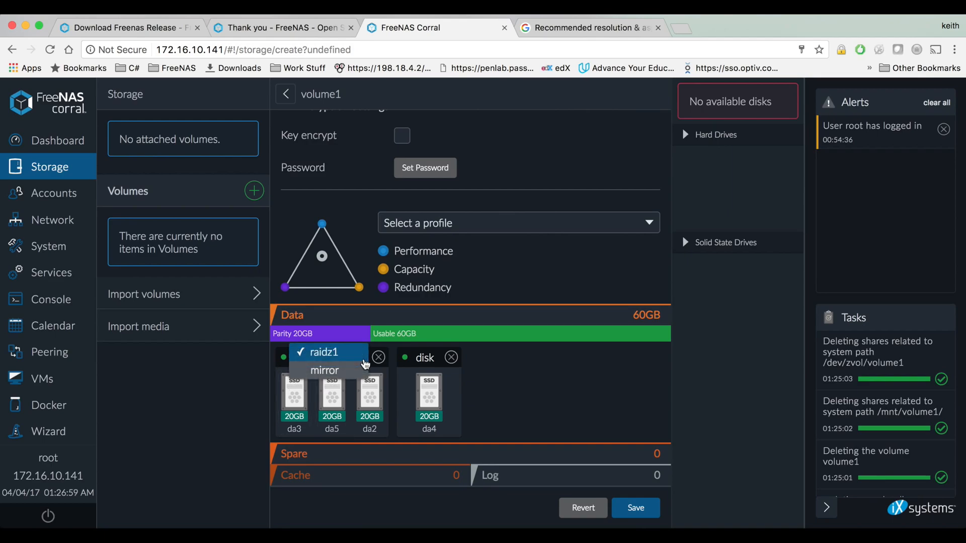
{"action": "left_click", "coordinate": [541, 399]}
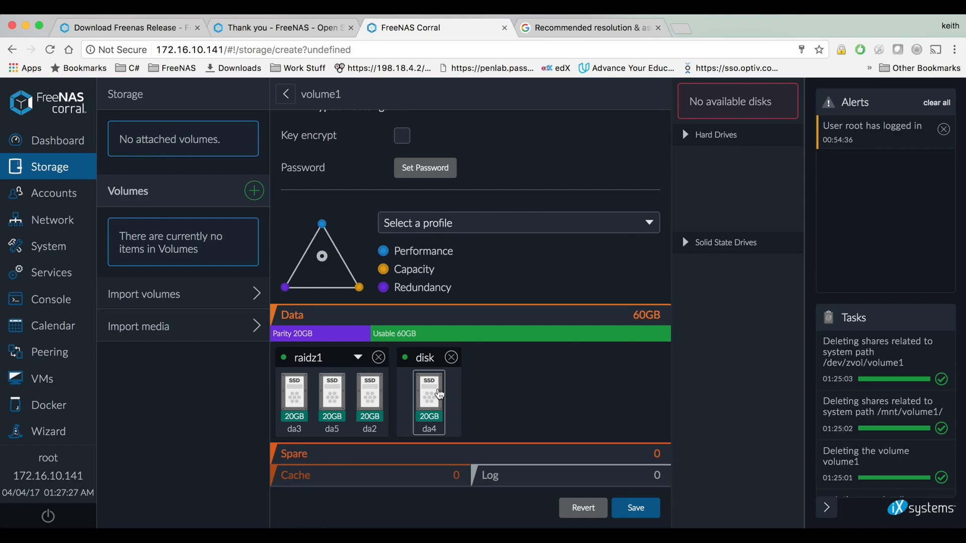
Step: Merge da2 and da4 into the existing group so all four SSDs form one raidz1 vdev
{"action": "left_click_drag", "start_coordinate": [370, 393], "coordinate": [445, 402]}
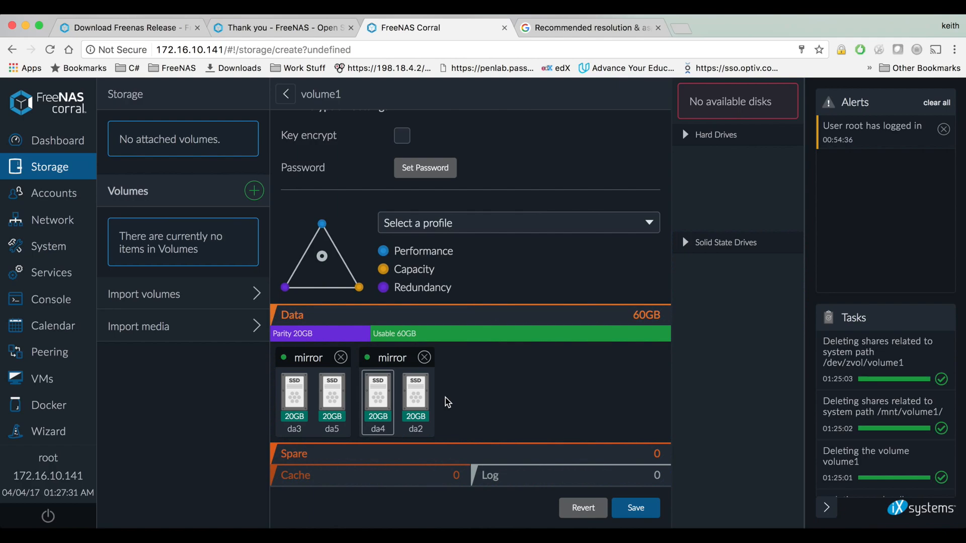
{"action": "left_click_drag", "start_coordinate": [377, 393], "coordinate": [321, 400]}
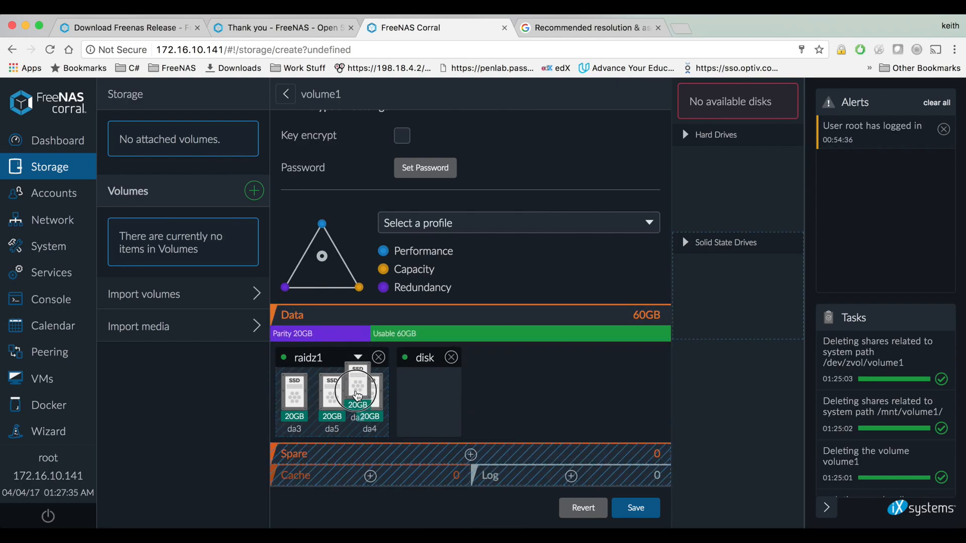
{"action": "left_click_drag", "start_coordinate": [357, 396], "coordinate": [357, 397]}
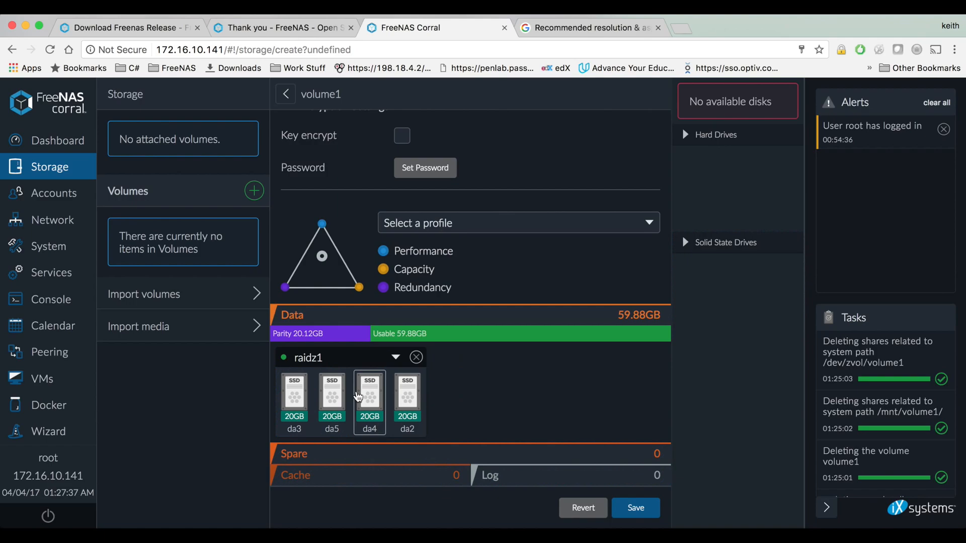
Step: Change the four-disk group's redundancy type from raidz1 to raidz2, giving 40GB usable
{"action": "left_click", "coordinate": [395, 358]}
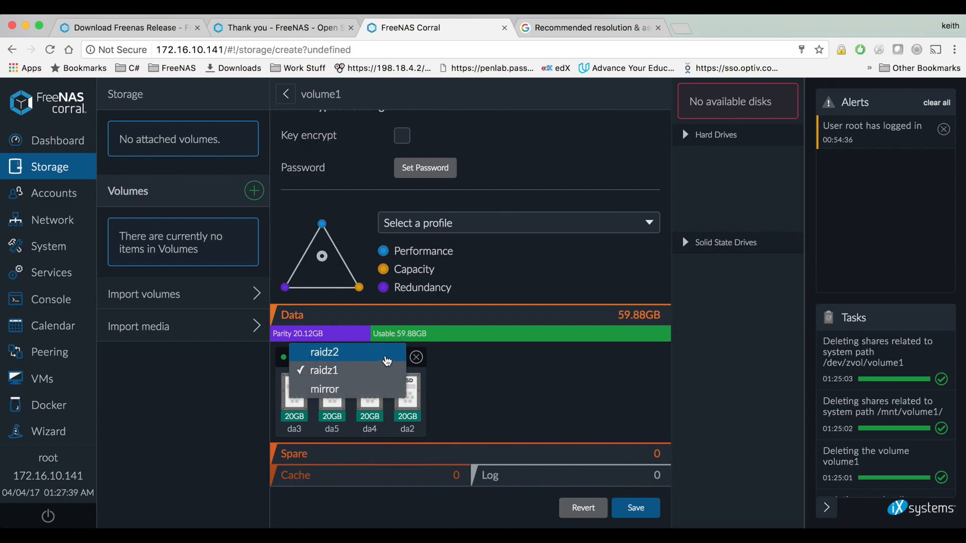
{"action": "left_click", "coordinate": [485, 402]}
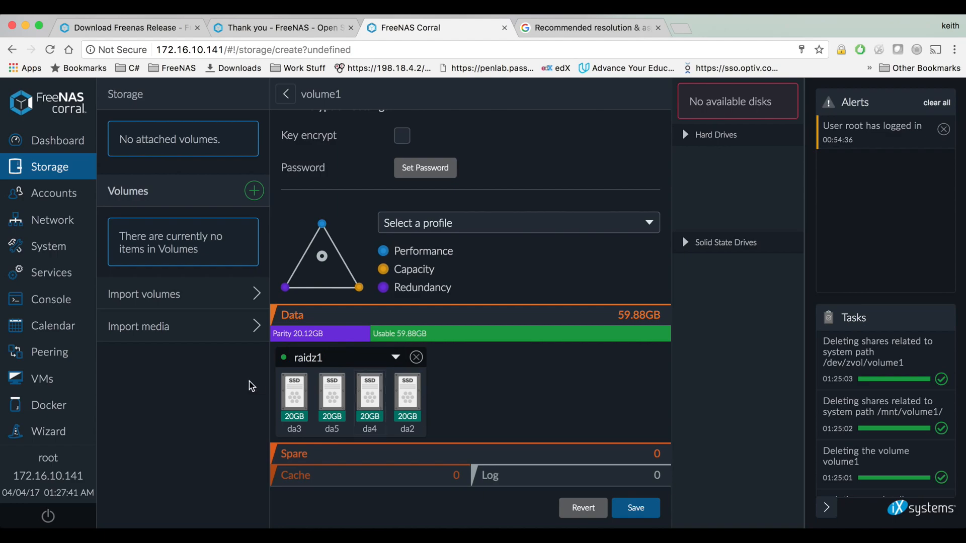
{"action": "left_click", "coordinate": [396, 358]}
{"action": "left_click", "coordinate": [413, 411]}
{"action": "left_click", "coordinate": [392, 355]}
{"action": "left_click", "coordinate": [366, 354]}
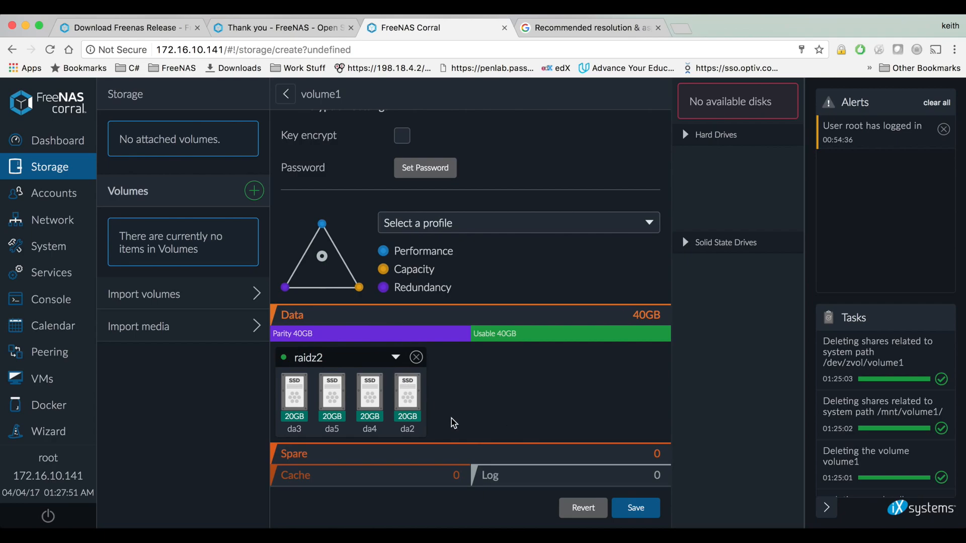
{"action": "left_click", "coordinate": [302, 403]}
{"action": "left_click_drag", "start_coordinate": [398, 380], "coordinate": [405, 404]}
{"action": "left_click_drag", "start_coordinate": [404, 400], "coordinate": [448, 398]}
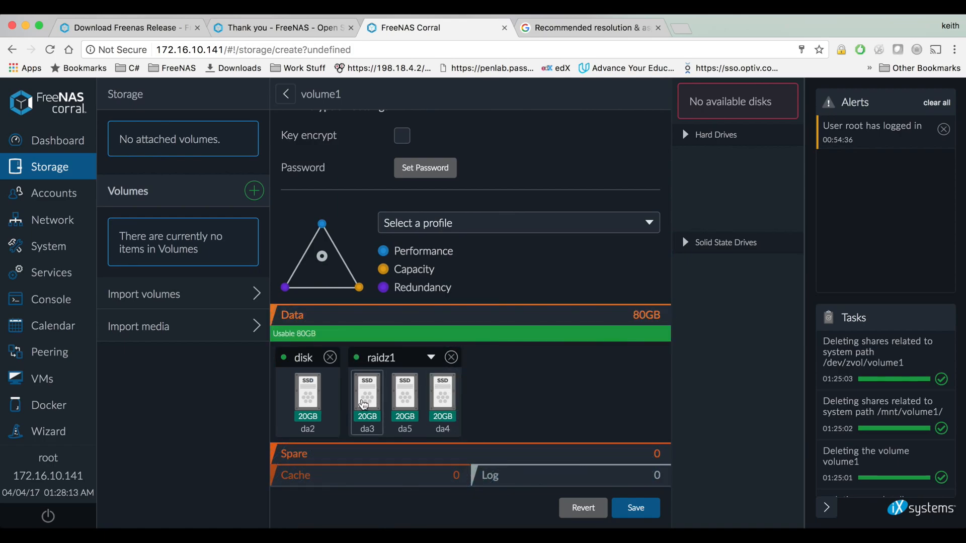
{"action": "left_click_drag", "start_coordinate": [368, 394], "coordinate": [333, 400]}
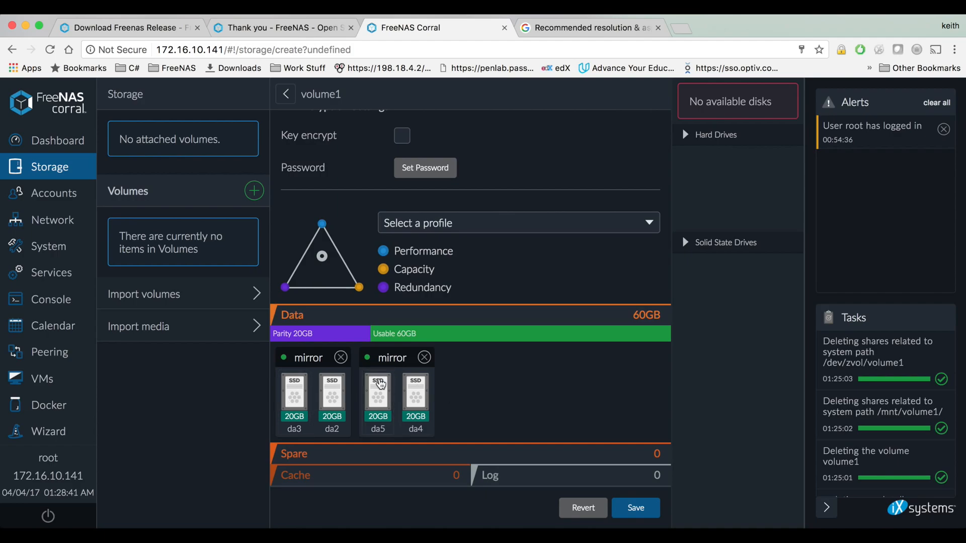
{"action": "left_click_drag", "start_coordinate": [378, 391], "coordinate": [347, 398]}
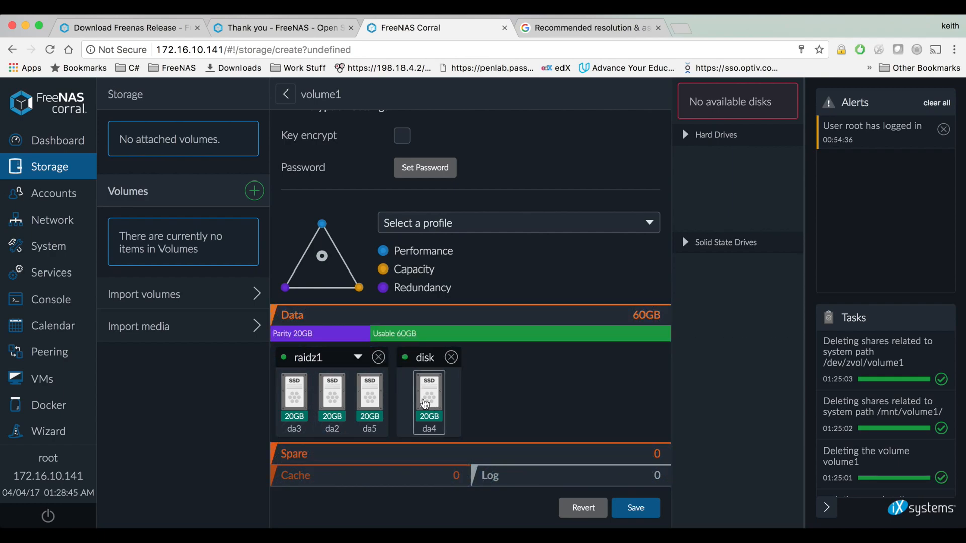
{"action": "left_click_drag", "start_coordinate": [425, 404], "coordinate": [389, 404]}
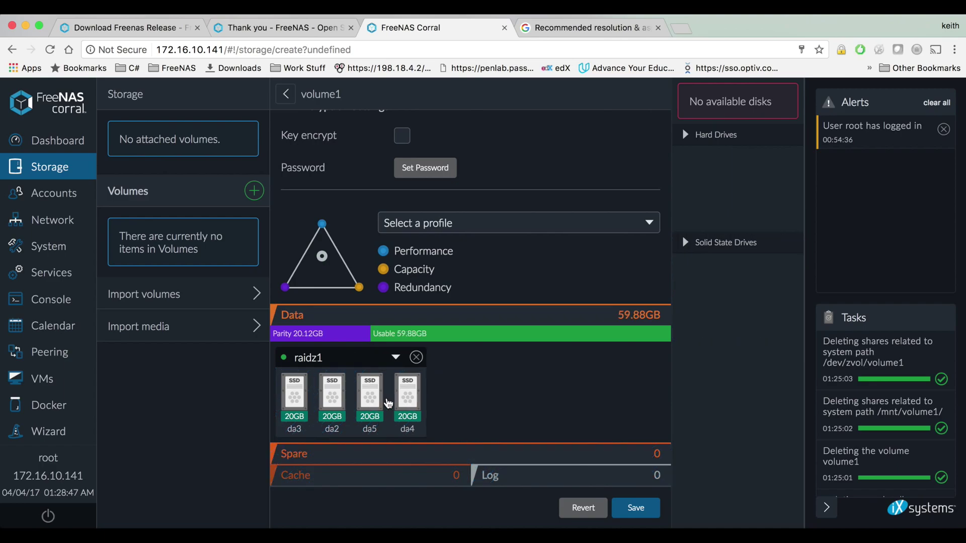
{"action": "left_click", "coordinate": [396, 358]}
{"action": "left_click", "coordinate": [367, 353]}
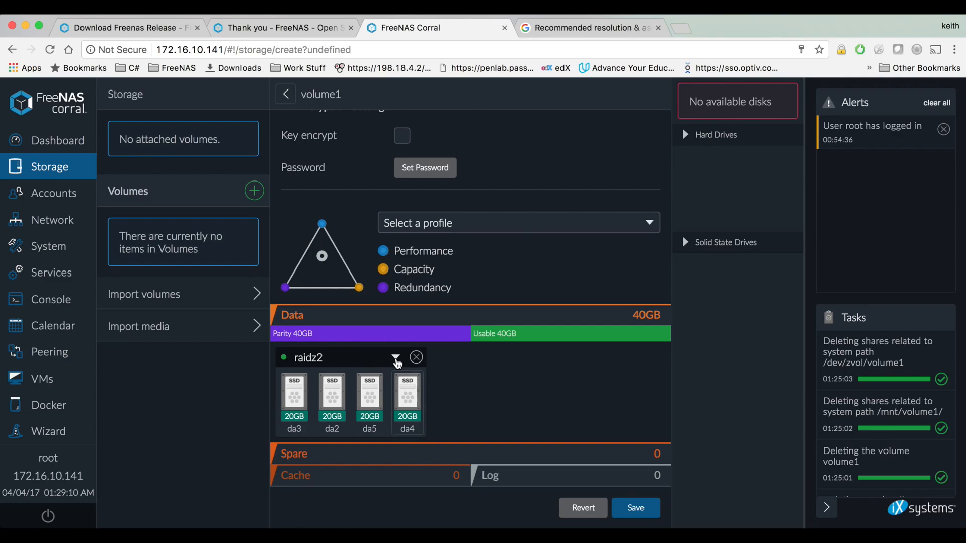
Step: Pull da4 out of the raidz2 group, via Spare, and pair it with da3 as a mirror
{"action": "mouse_move", "coordinate": [409, 398]}
{"action": "left_mouse_down"}
{"action": "mouse_move", "coordinate": [491, 403]}
{"action": "mouse_move", "coordinate": [755, 381]}
{"action": "left_mouse_up"}
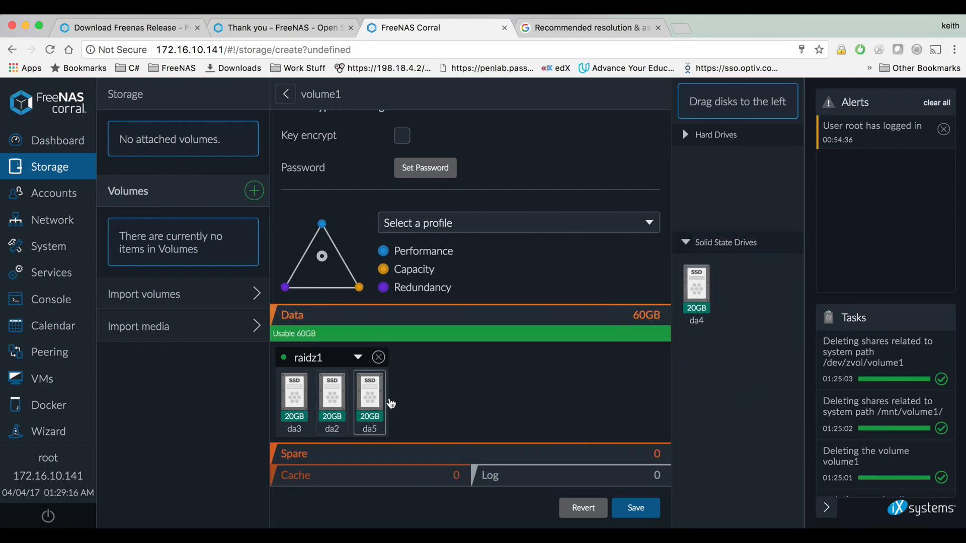
{"action": "left_click_drag", "start_coordinate": [697, 287], "coordinate": [393, 453]}
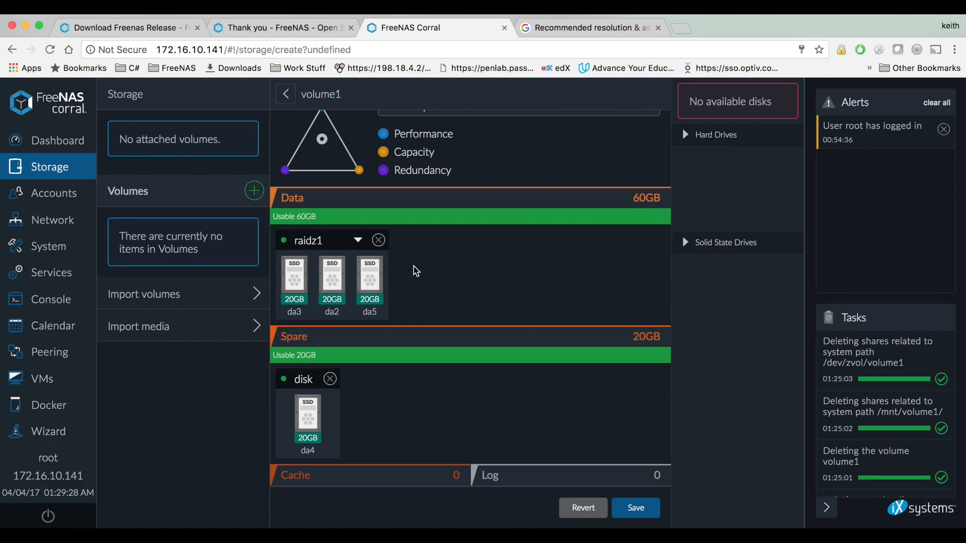
{"action": "left_click_drag", "start_coordinate": [302, 415], "coordinate": [431, 283]}
{"action": "left_click_drag", "start_coordinate": [369, 393], "coordinate": [333, 396]}
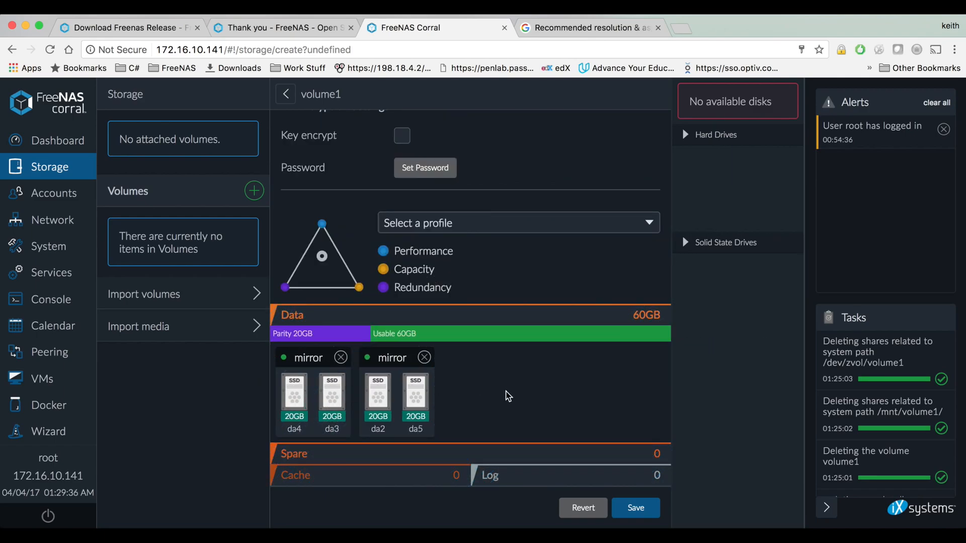
Step: Pull da5 out and pair it with da2 as the second mirror, giving 40GB usable
{"action": "mouse_move", "coordinate": [416, 393]}
{"action": "left_mouse_down"}
{"action": "mouse_move", "coordinate": [567, 398]}
{"action": "mouse_move", "coordinate": [758, 293]}
{"action": "left_mouse_up"}
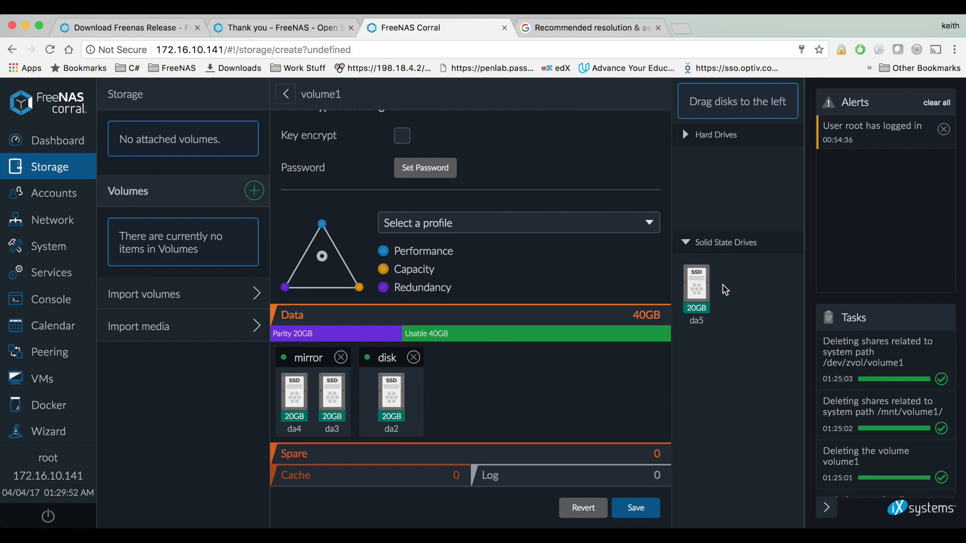
{"action": "left_click_drag", "start_coordinate": [696, 285], "coordinate": [424, 407]}
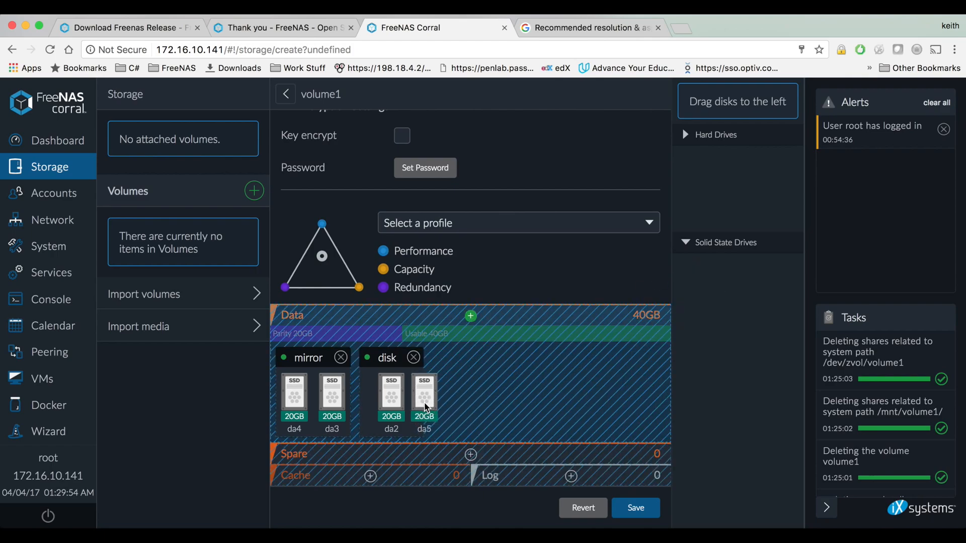
{"action": "left_click_drag", "start_coordinate": [459, 406], "coordinate": [332, 404]}
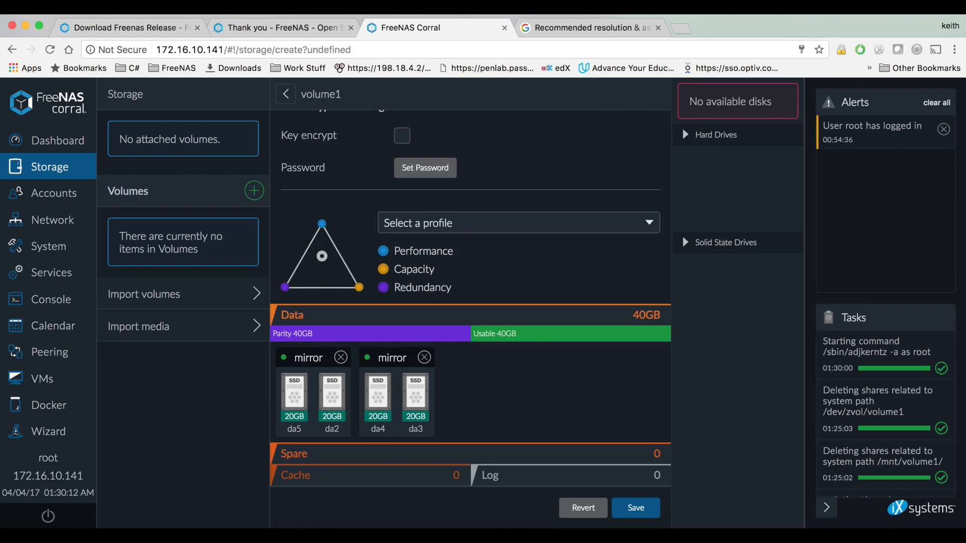
Step: Save volume1 with the two-mirror layout, starting the volume creation task
{"action": "left_click", "coordinate": [636, 510]}
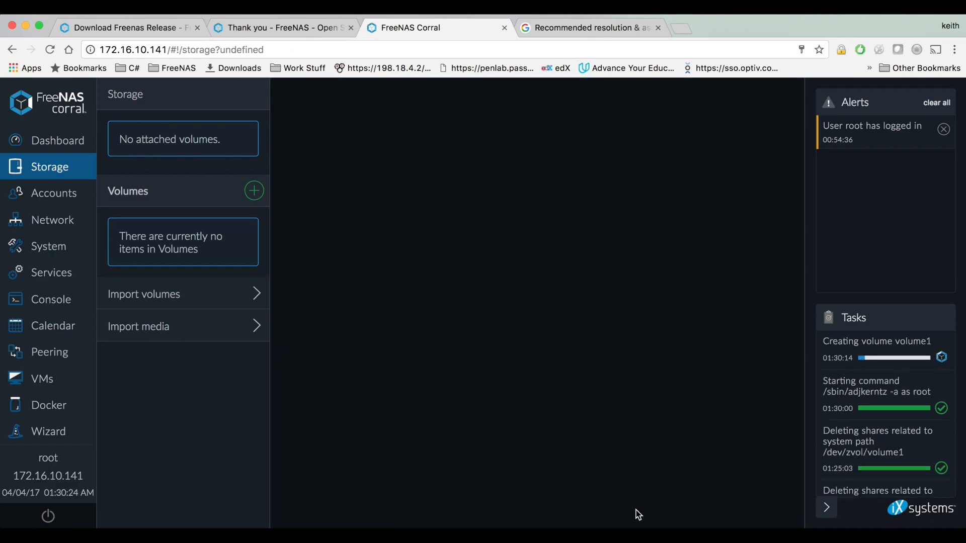